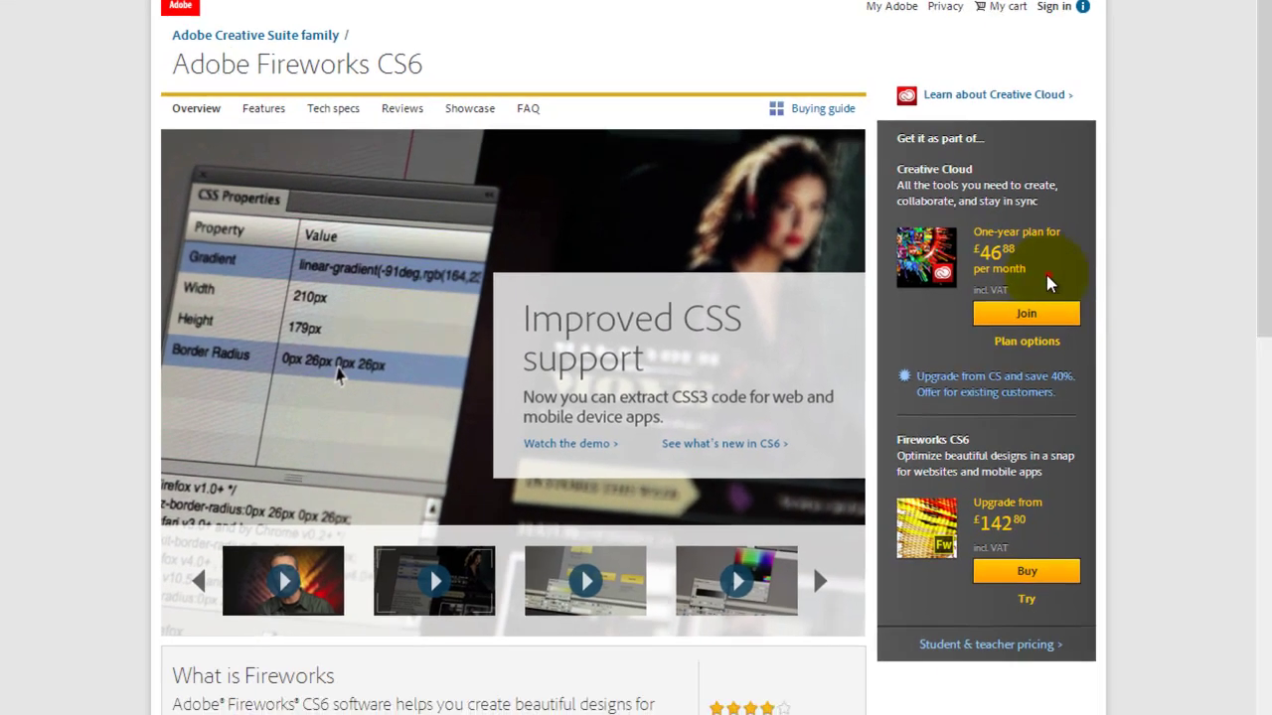
Examine the Creative Cloud and upgrade prices on the Fireworks CS6 product page and skim its overview content.
drag(1060, 306, 1009, 266)
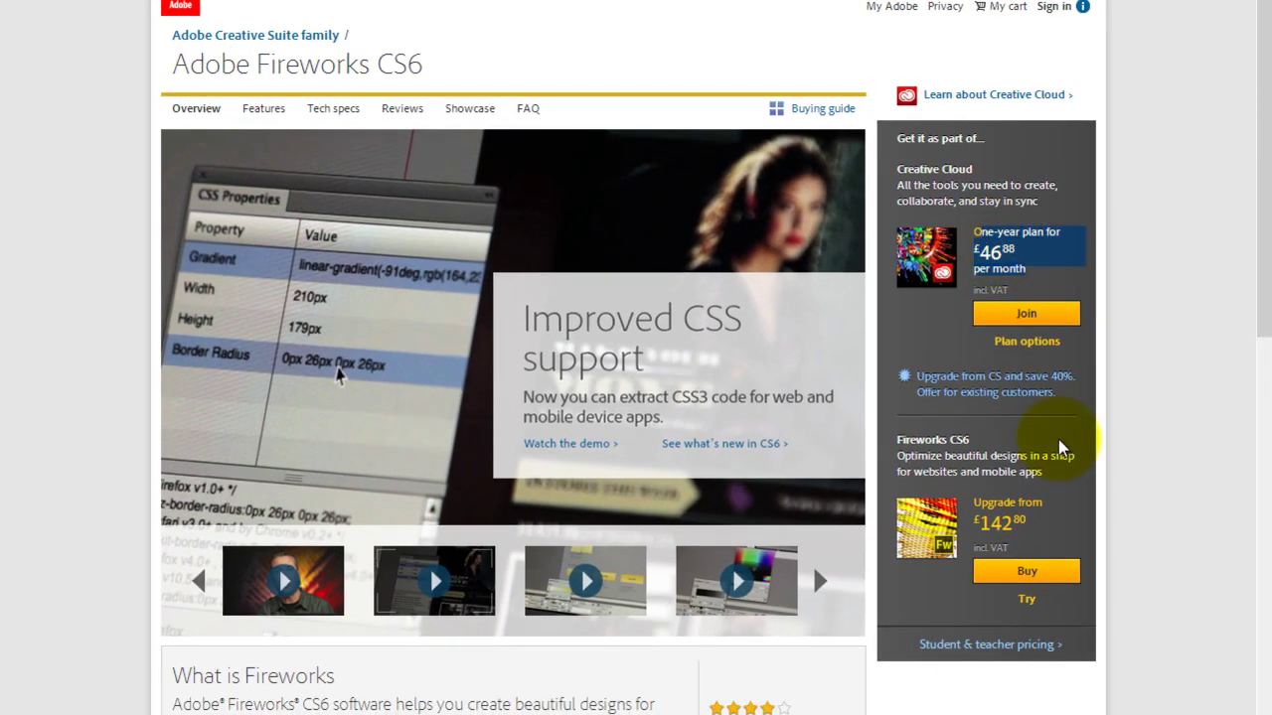
drag(1029, 524, 971, 505)
mouse_move(590, 314)
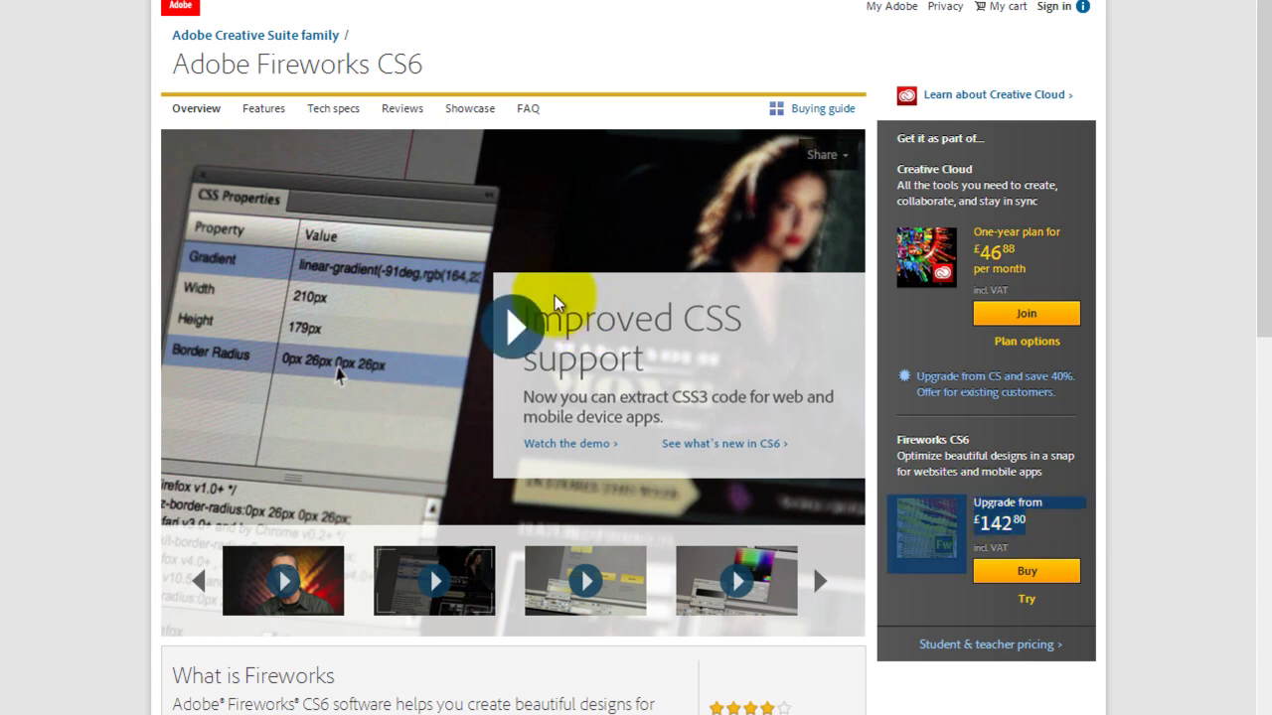
scroll(553, 299, down, 3)
scroll(553, 295, down, 1)
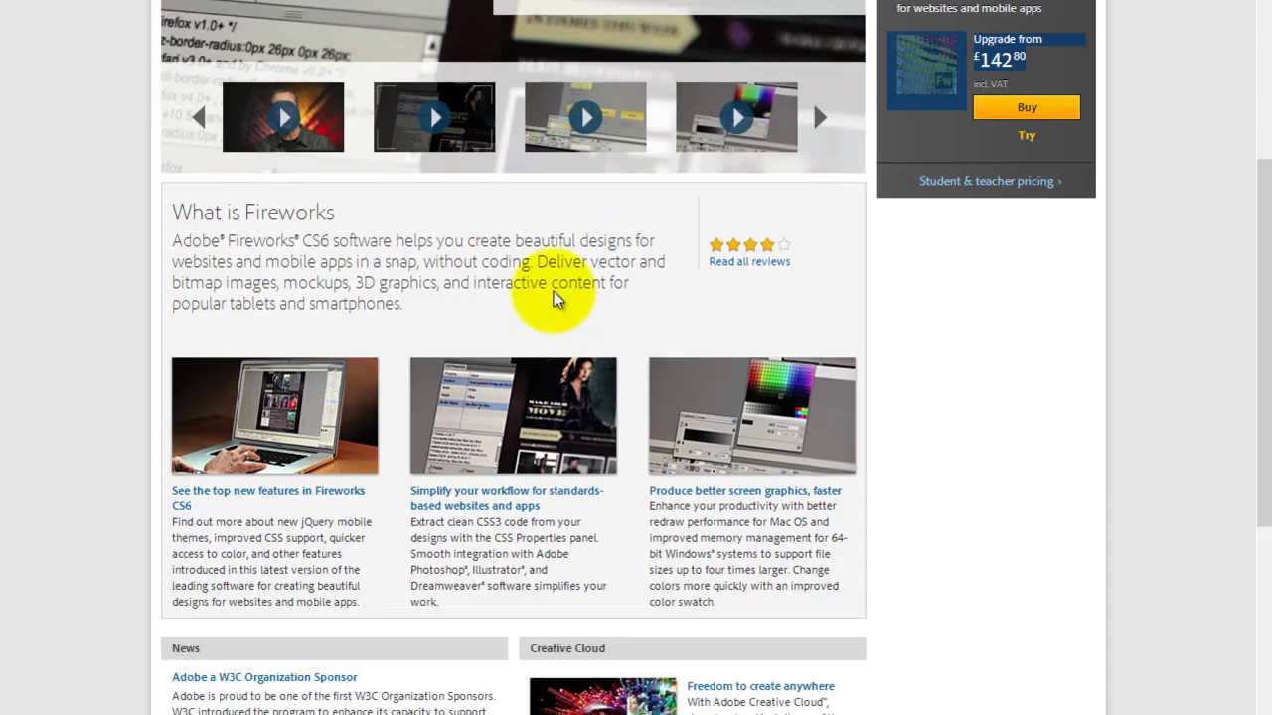
scroll(553, 292, down, 6)
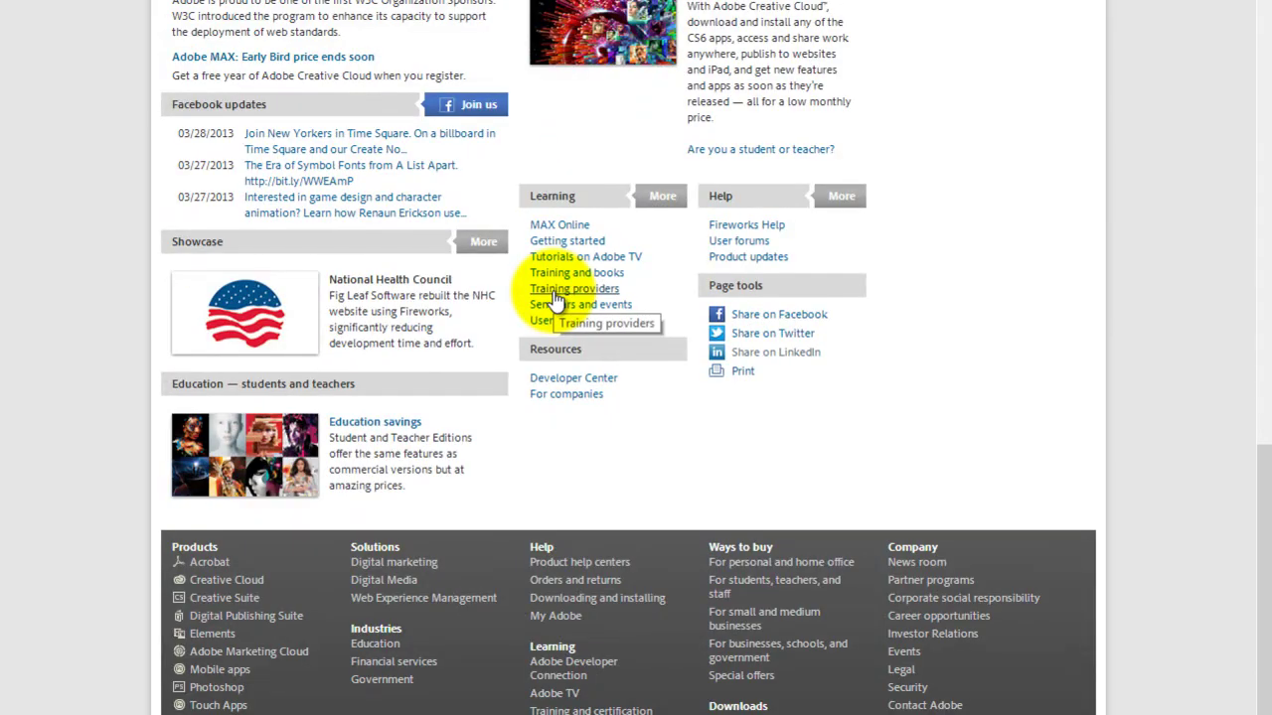
scroll(555, 296, up, 10)
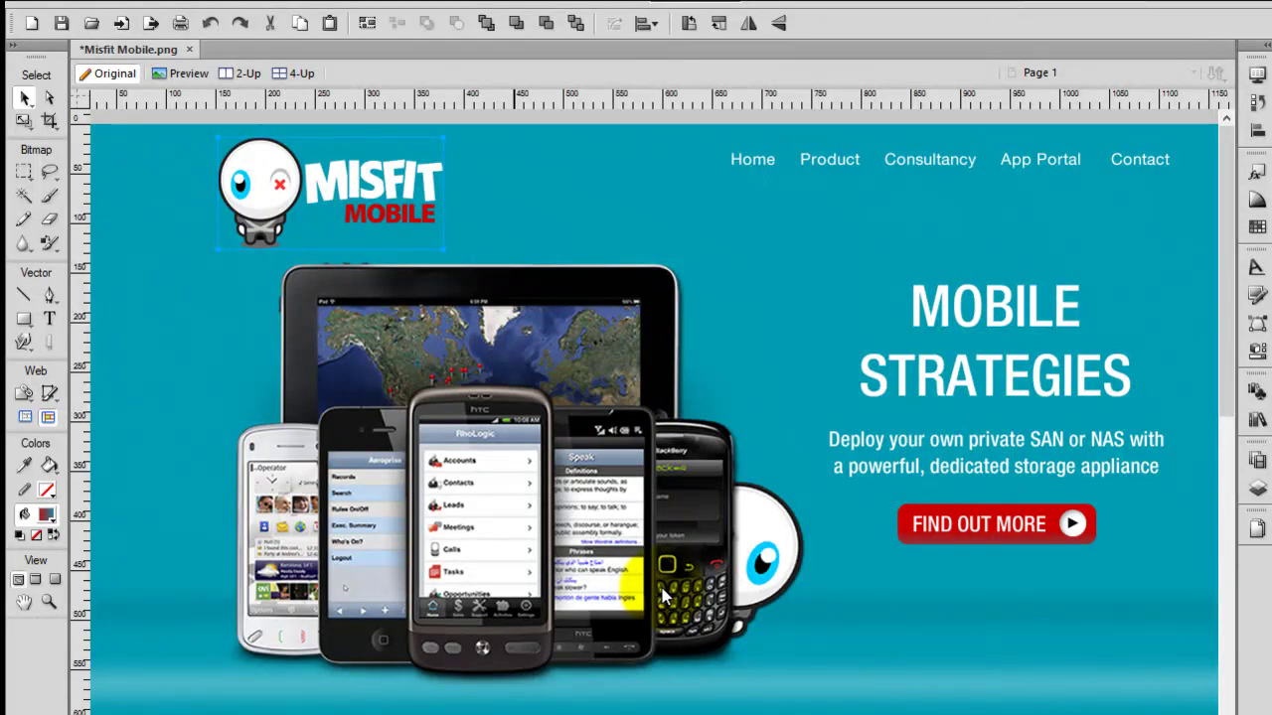
scroll(662, 594, down, 1)
key(ctrl+0)
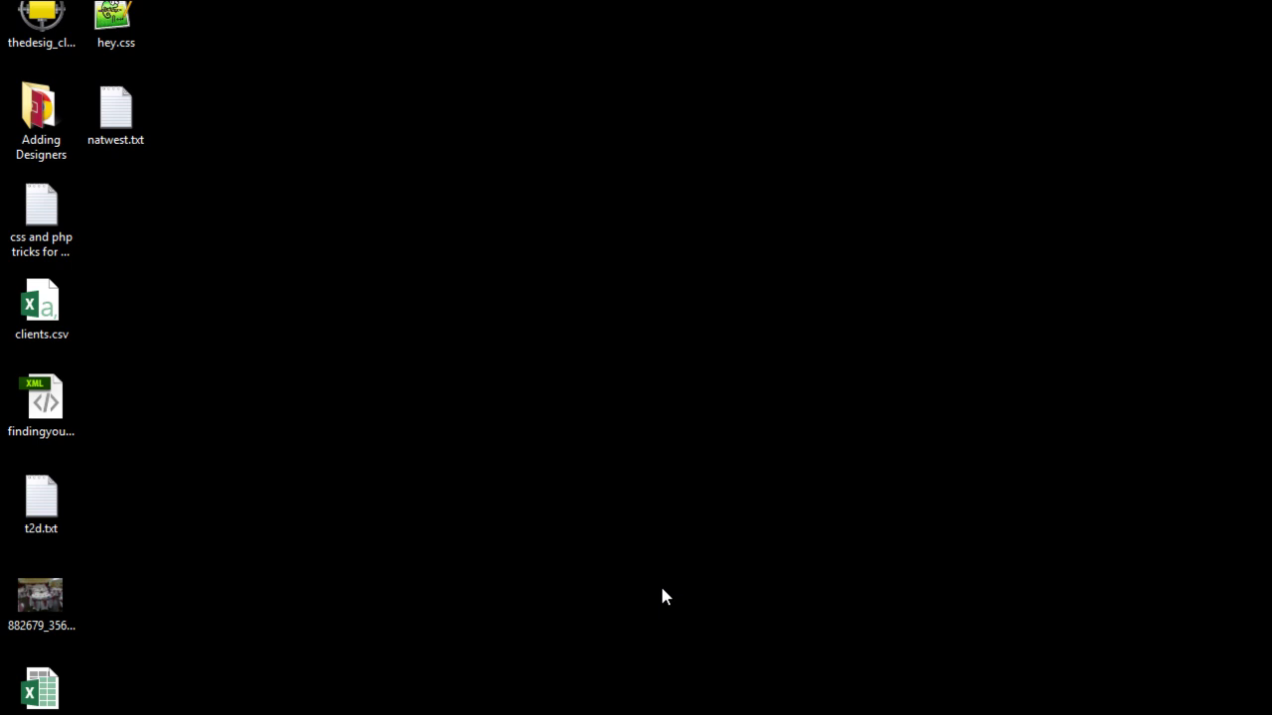
key(shift+F10)
key(Escape)
key(n)
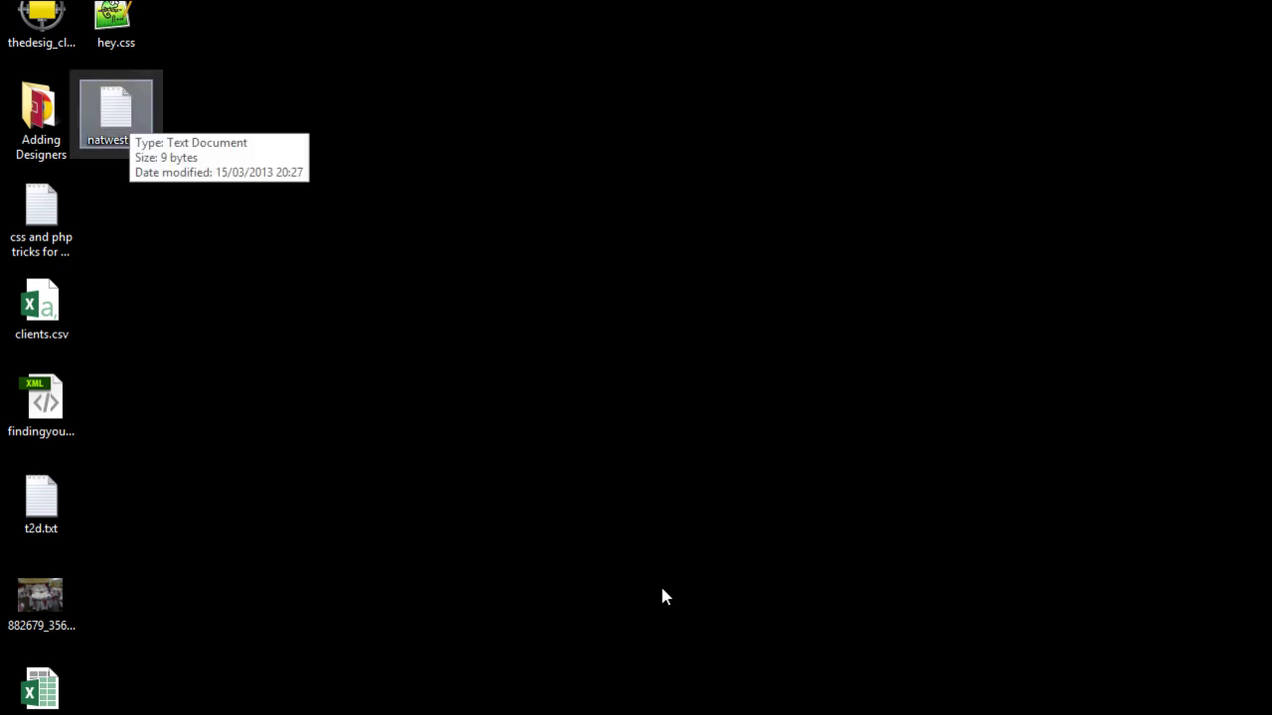
key(Return)
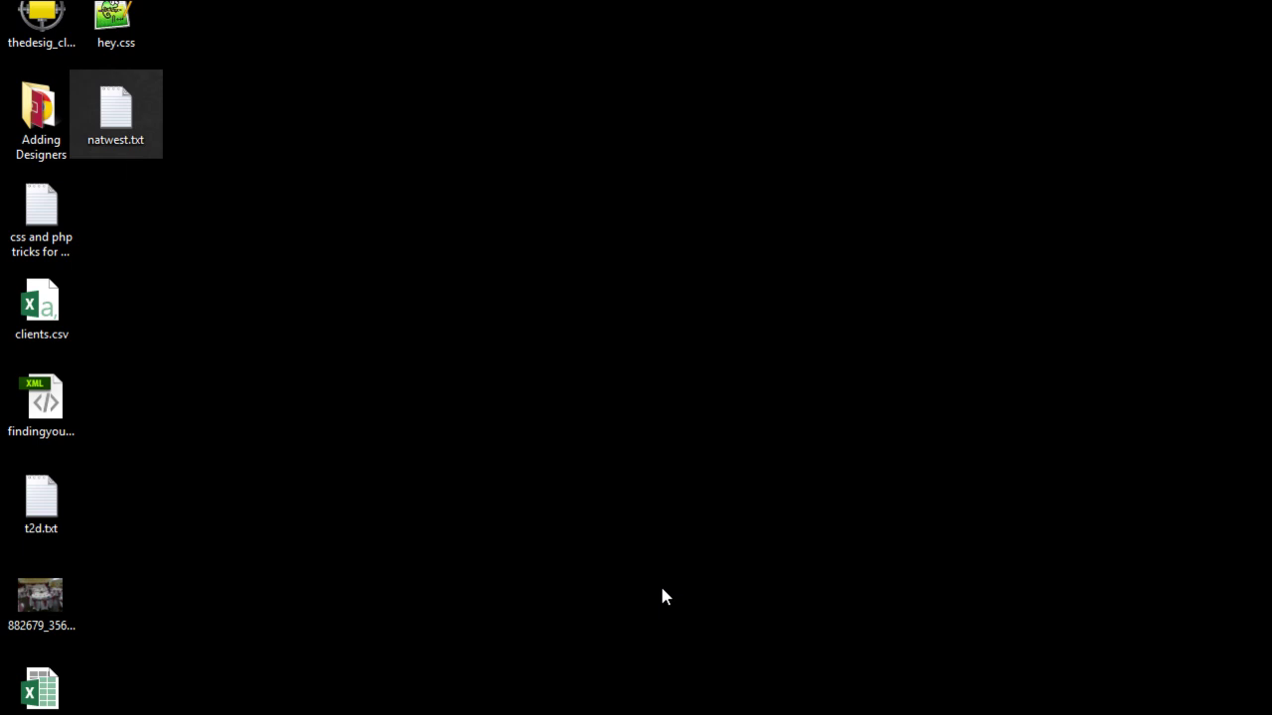
Create a new folder named Mobile on the desktop.
key(shift+F10)
key(Down)
key(Down)
key(Up)
key(Up)
key(Up)
key(Up)
key(Up)
key(Up)
key(Up)
key(Up)
key(Up)
key(Up)
key(Up)
key(Up)
key(Down)
key(Down)
key(Down)
key(Down)
key(Up)
key(Down)
key(Down)
key(Down)
key(Down)
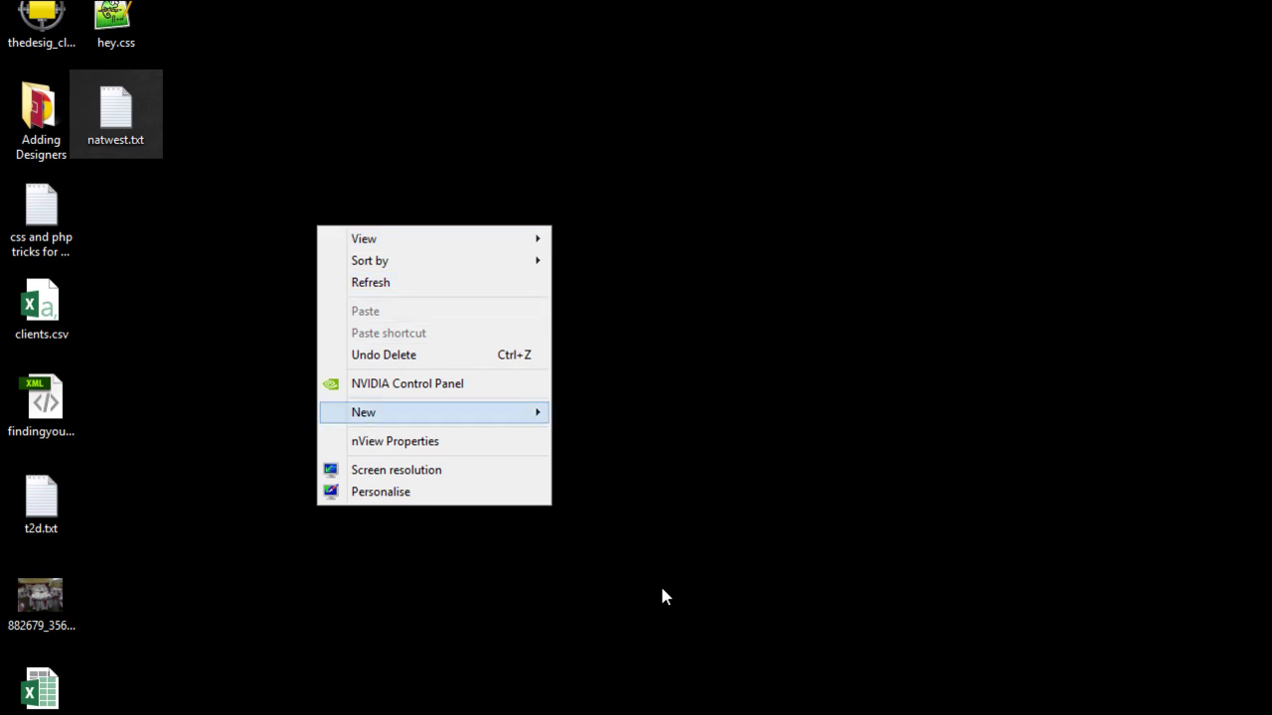
key(Right)
key(Return)
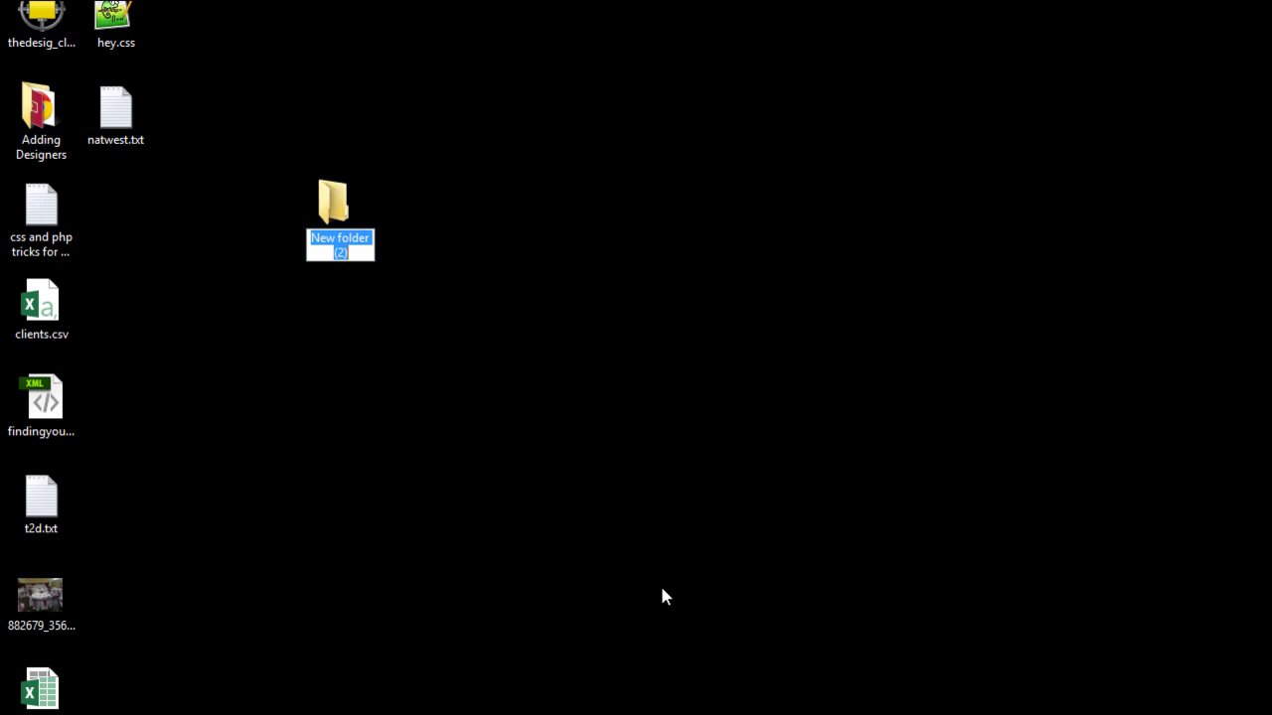
text(Mobile)
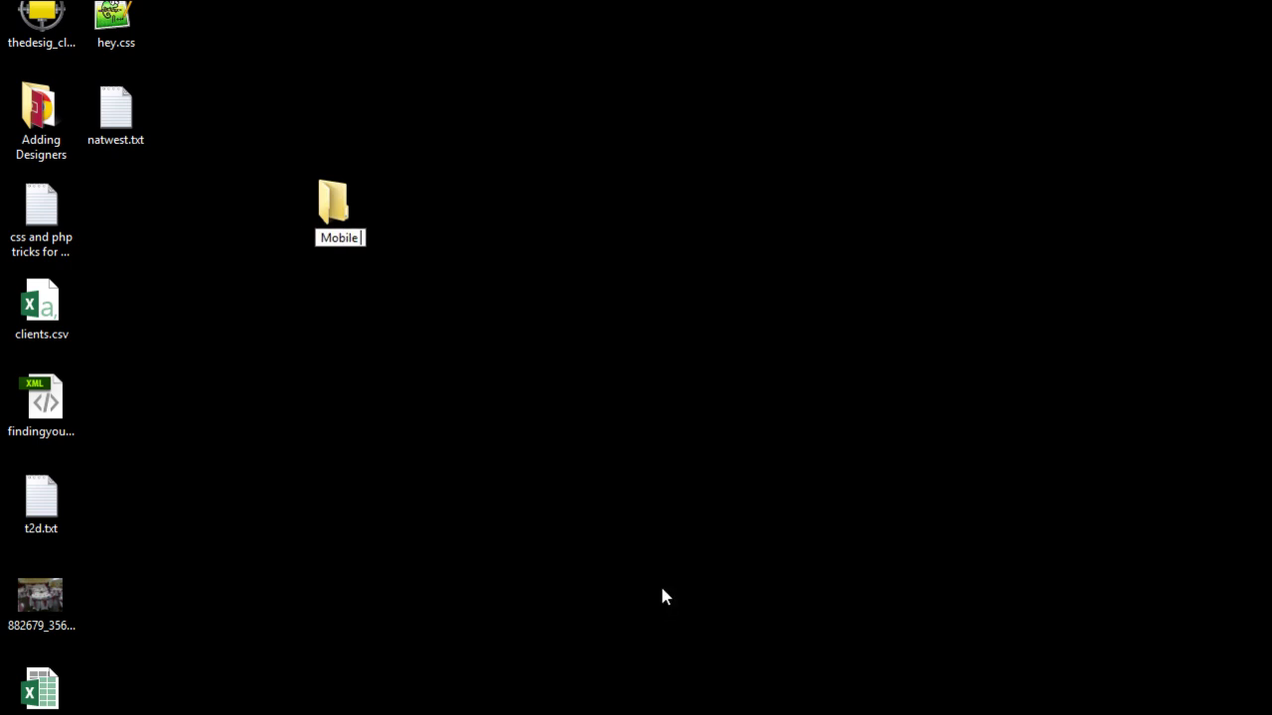
key(Return)
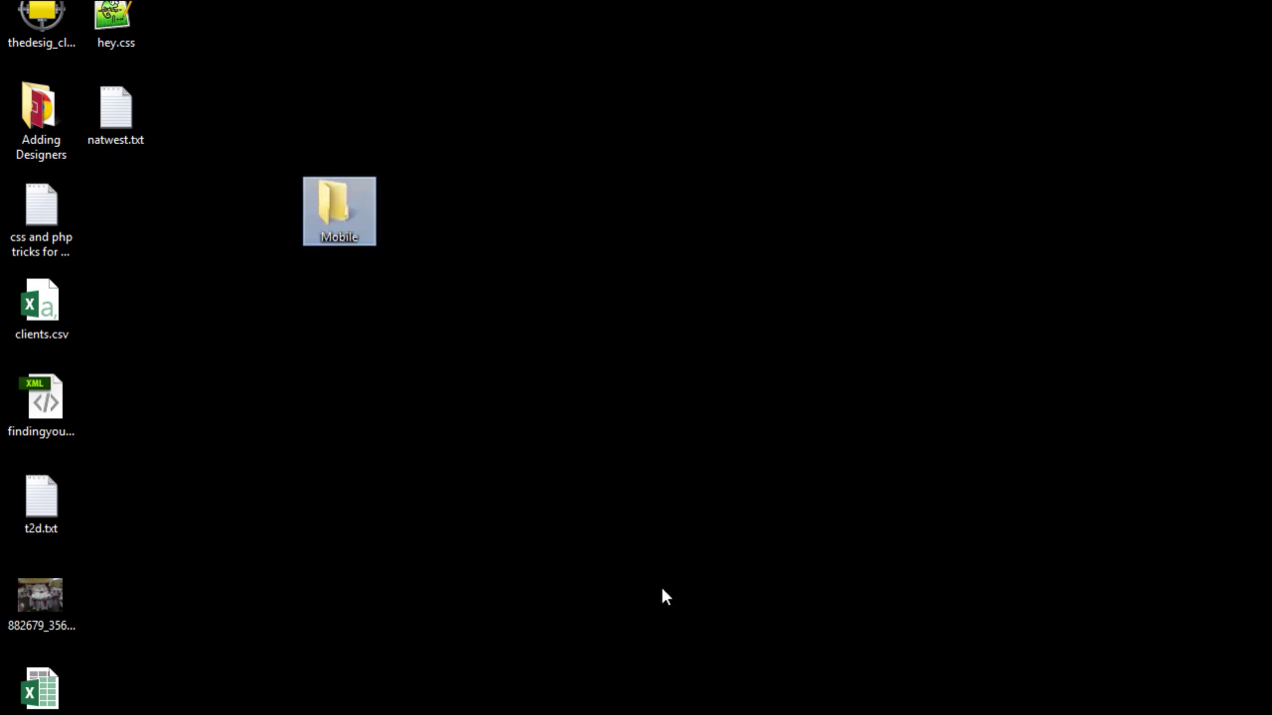
Open the Mobile folder and create a subfolder named assets in it.
key(Return)
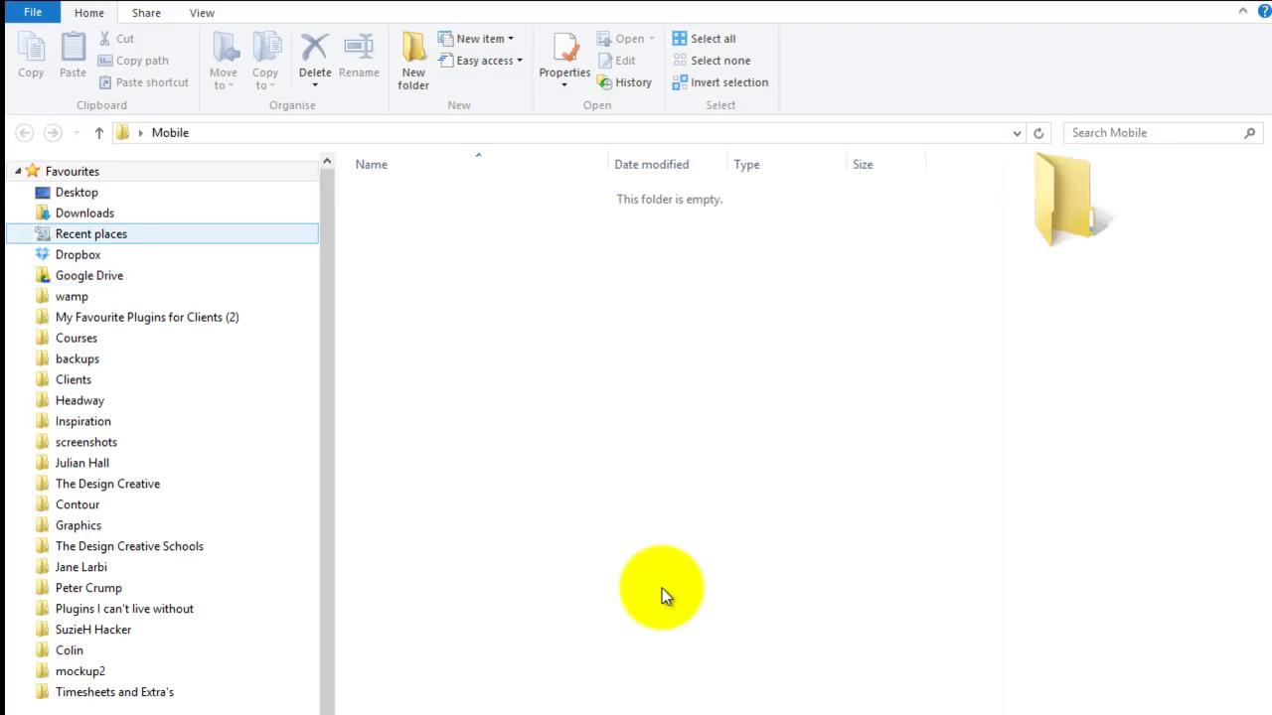
key(ctrl+shift+n)
text(assets)
key(Return)
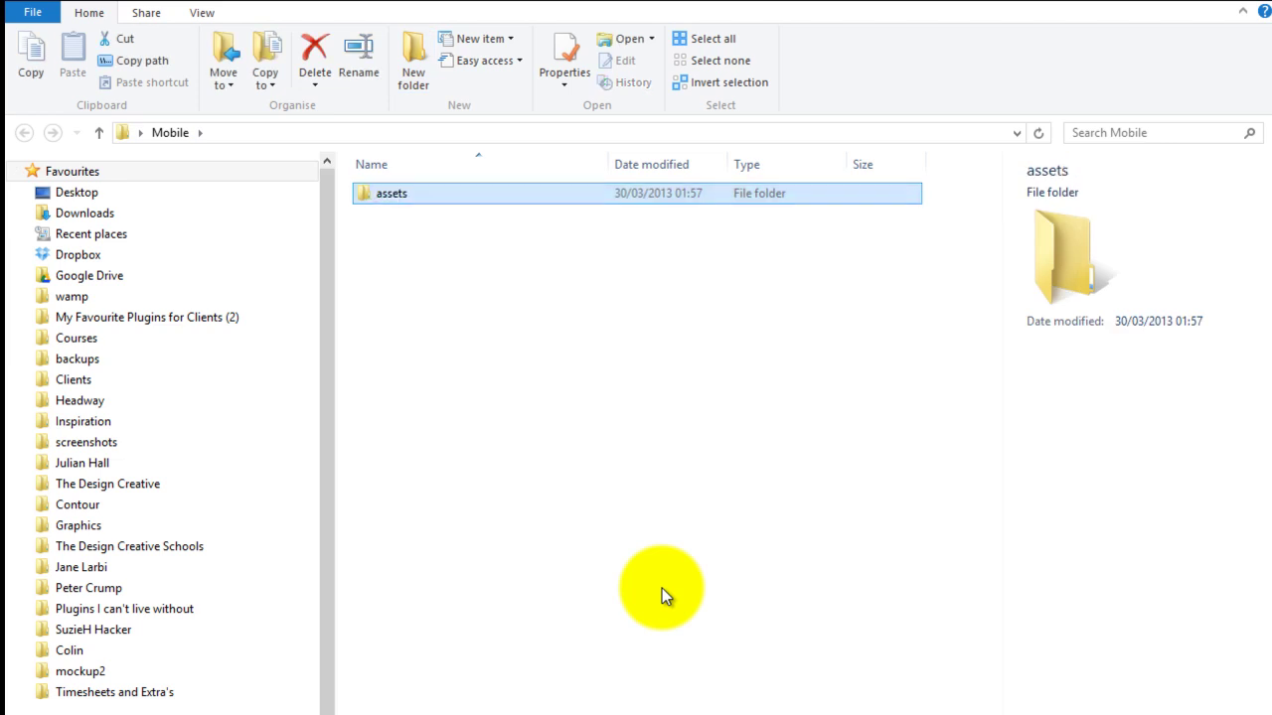
Create two more subfolders named ui and images in the Mobile folder.
key(ctrl+shift+n)
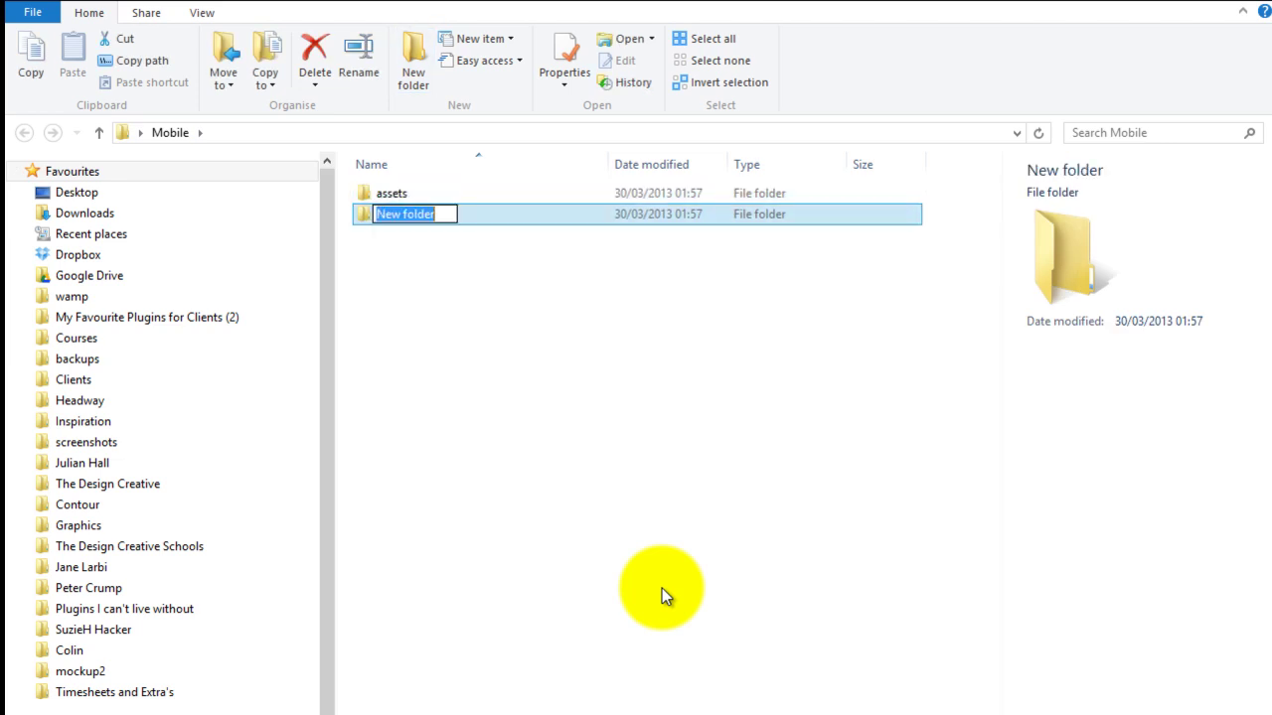
text(ui)
key(Return)
key(ctrl+shift+n)
text(images)
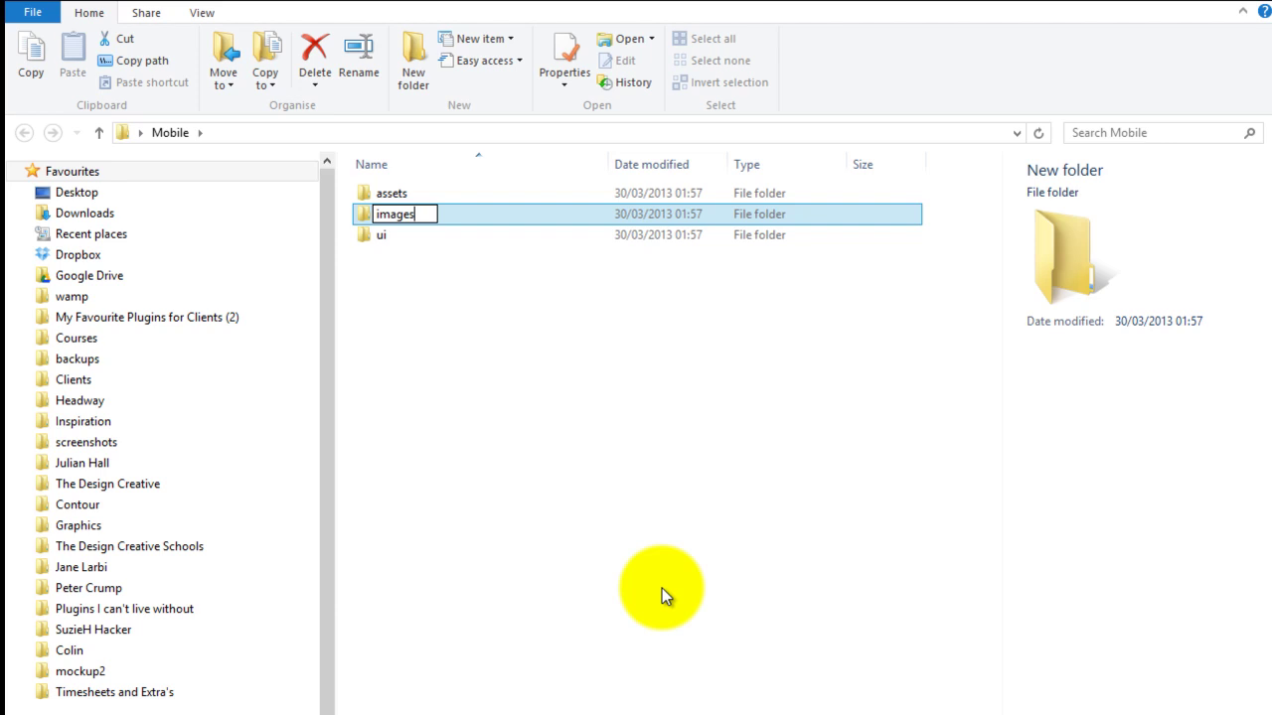
key(Return)
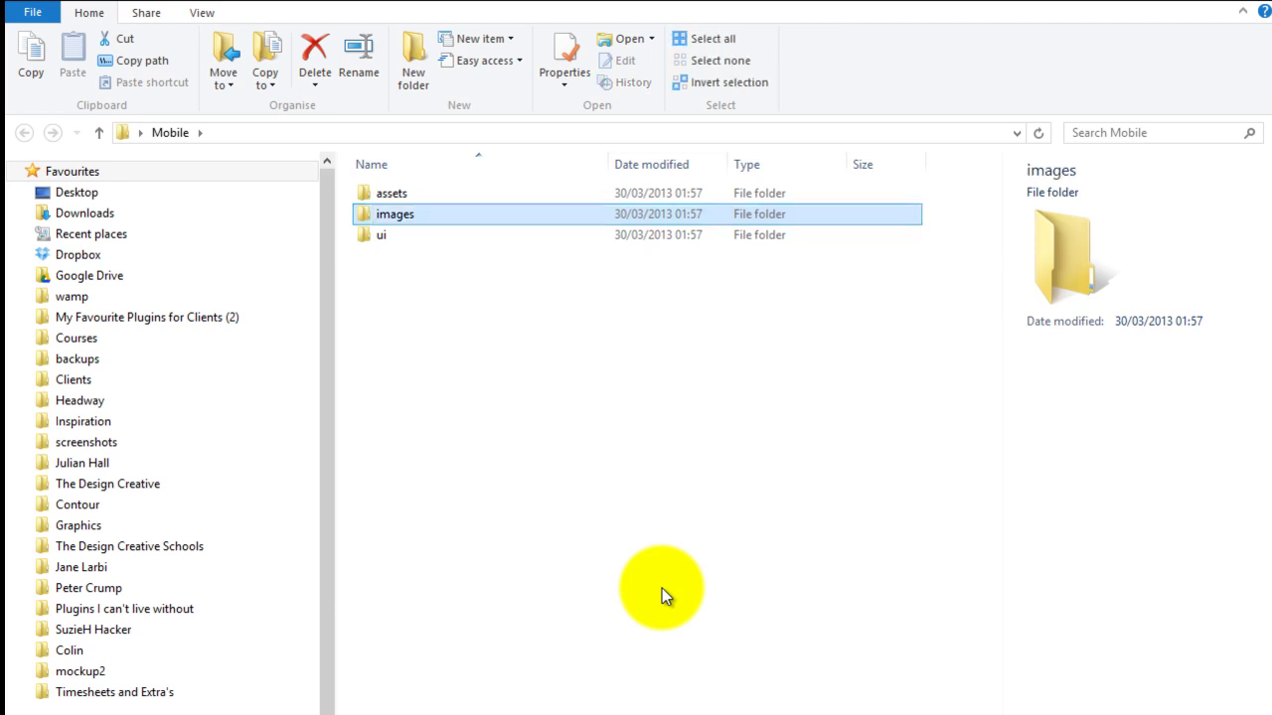
Create a fourth subfolder named documentation in the Mobile folder.
key(ctrl+shift+n)
text(codumentation)
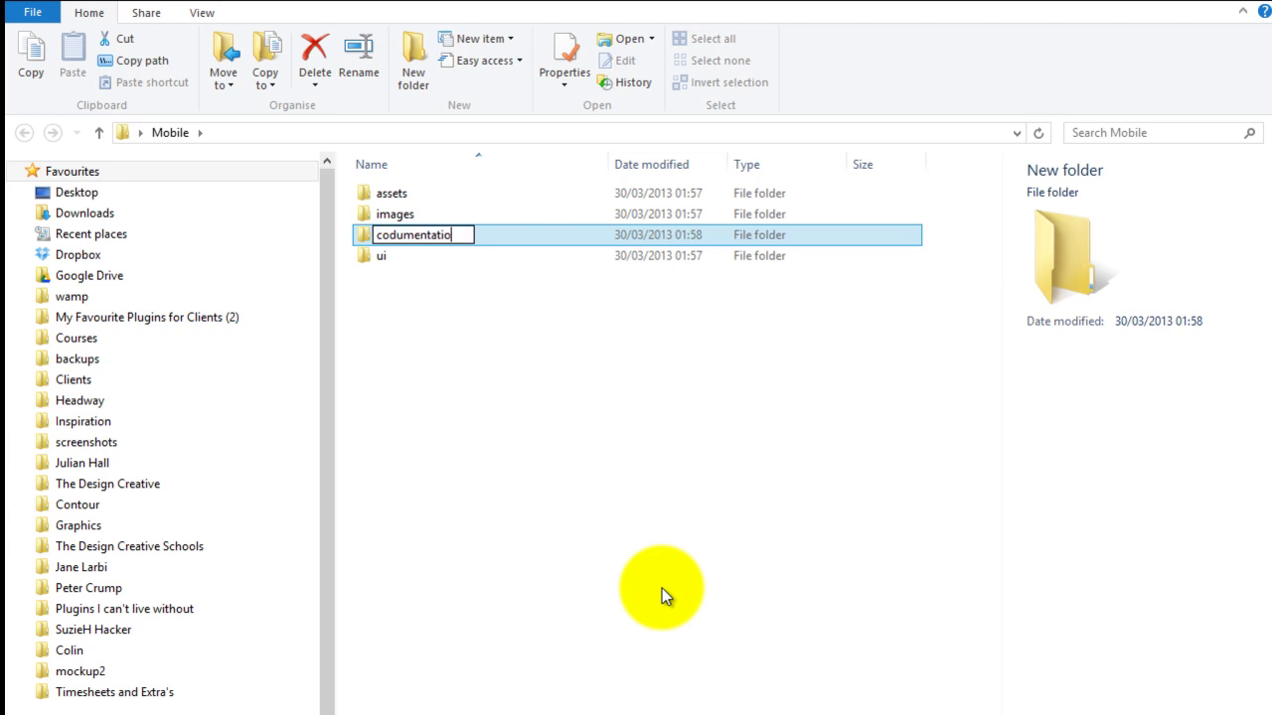
key(BackSpace)
key(BackSpace)
key(BackSpace)
key(BackSpace)
key(BackSpace)
key(BackSpace)
key(BackSpace)
key(BackSpace)
key(BackSpace)
key(BackSpace)
key(BackSpace)
key(BackSpace)
key(BackSpace)
text(dco)
key(BackSpace)
key(BackSpace)
key(BackSpace)
text(d)
key(BackSpace)
text(documentation)
key(Return)
click(662, 588)
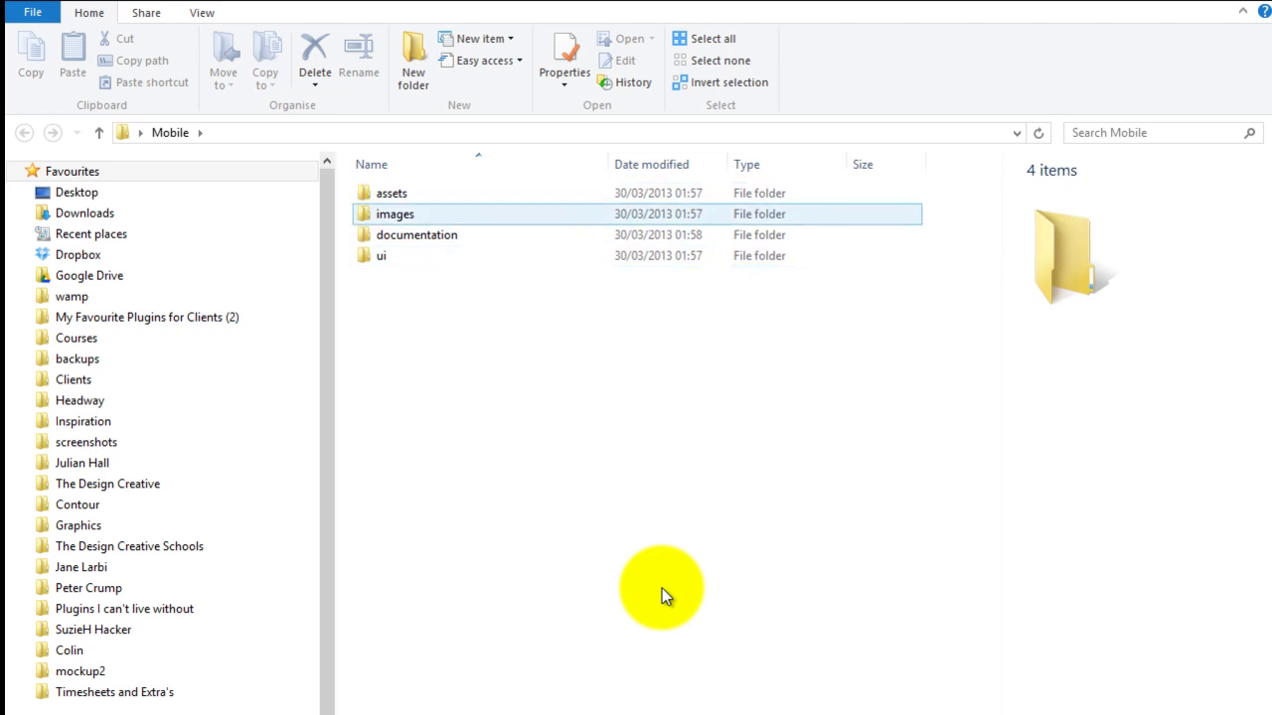
key(Up)
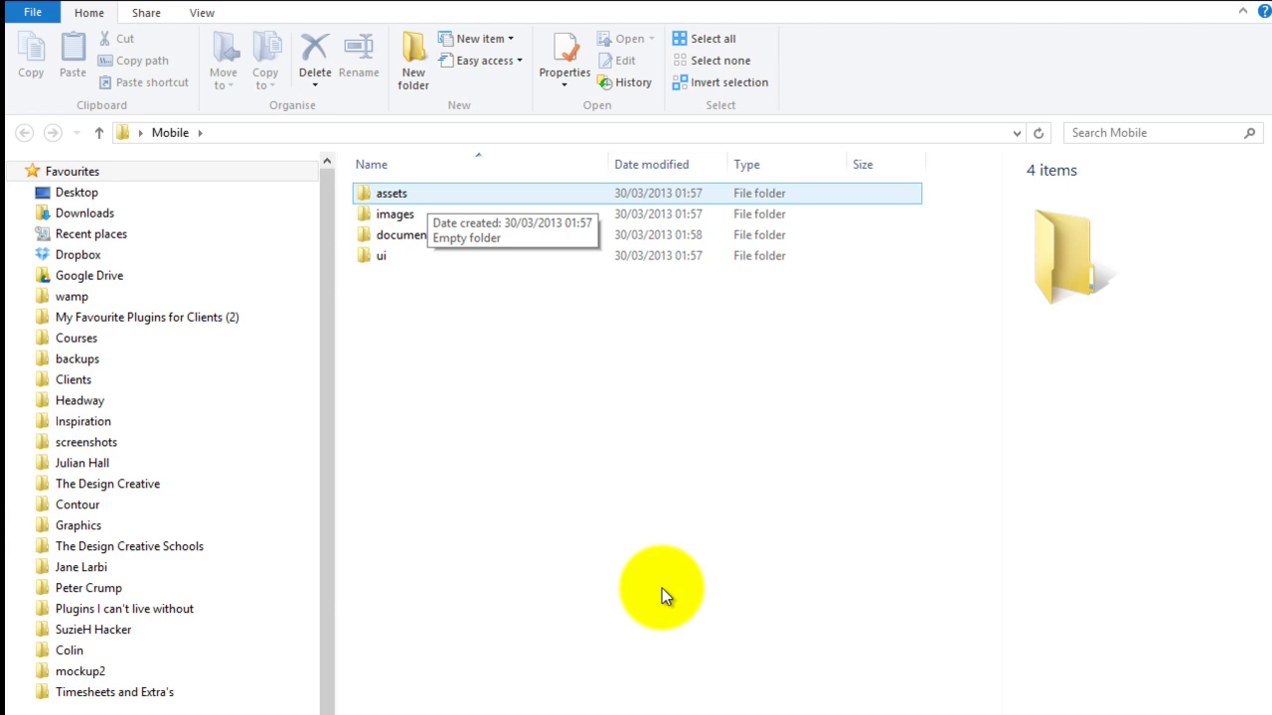
key(Down)
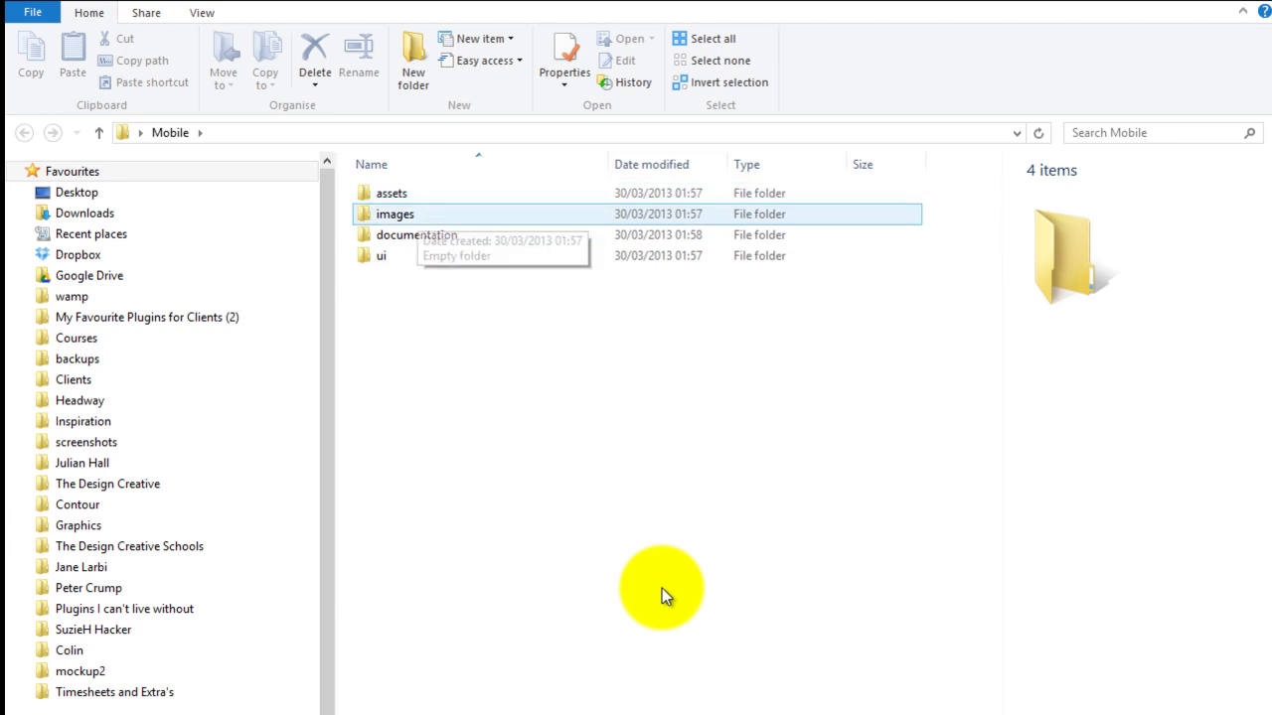
key(Down)
key(Down)
key(Up)
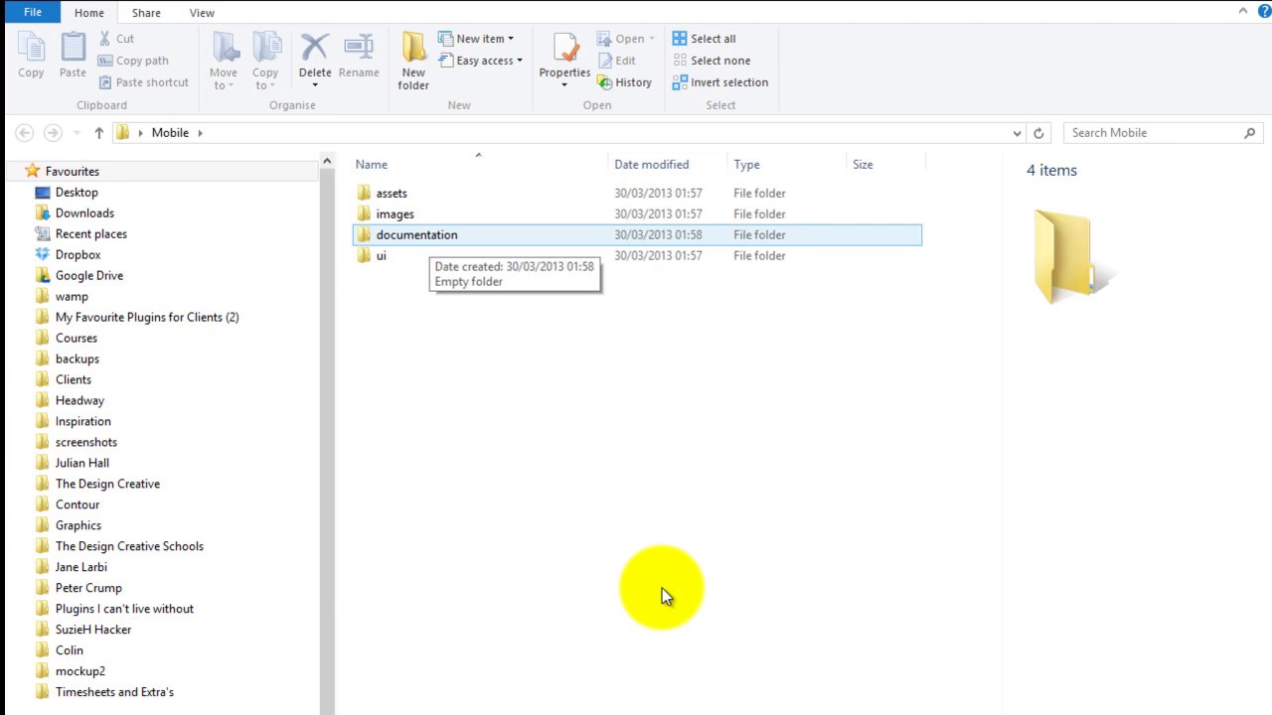
key(Down)
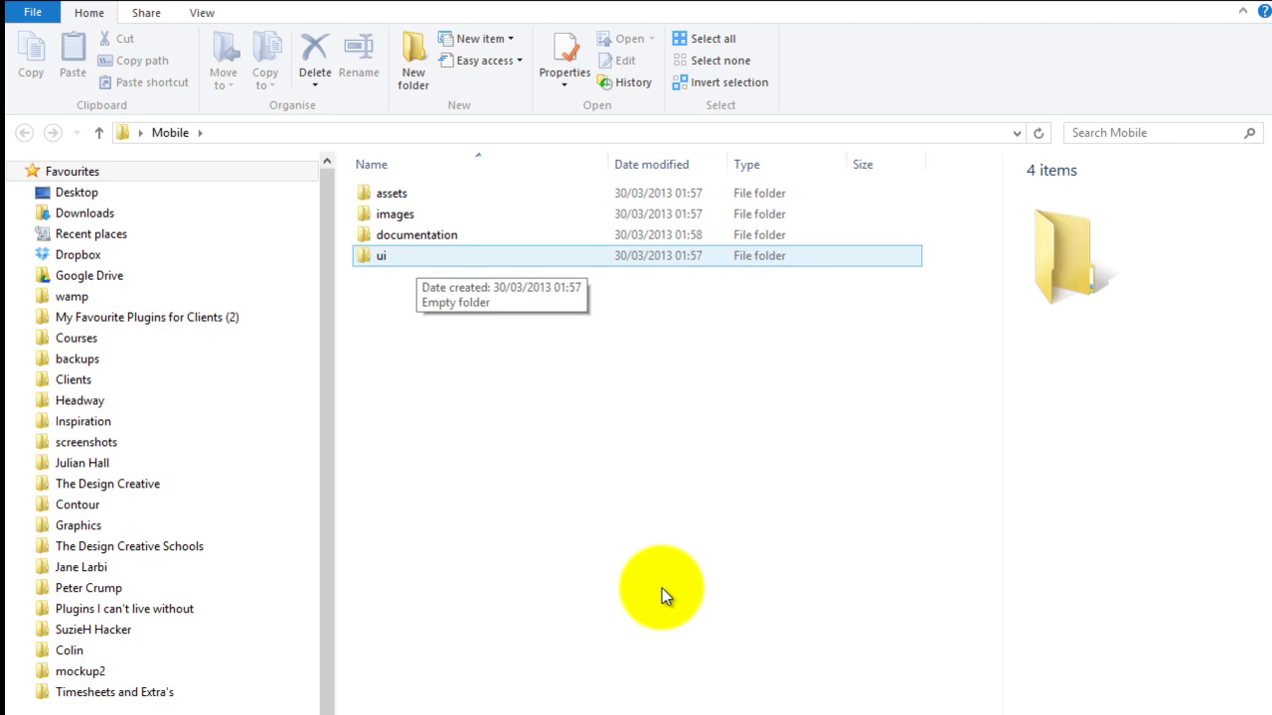
Switch to Fireworks and save the open design as Misfit Mobile.fw.png in the ui subfolder of the desktop's Mobile folder.
key(ctrl+space)
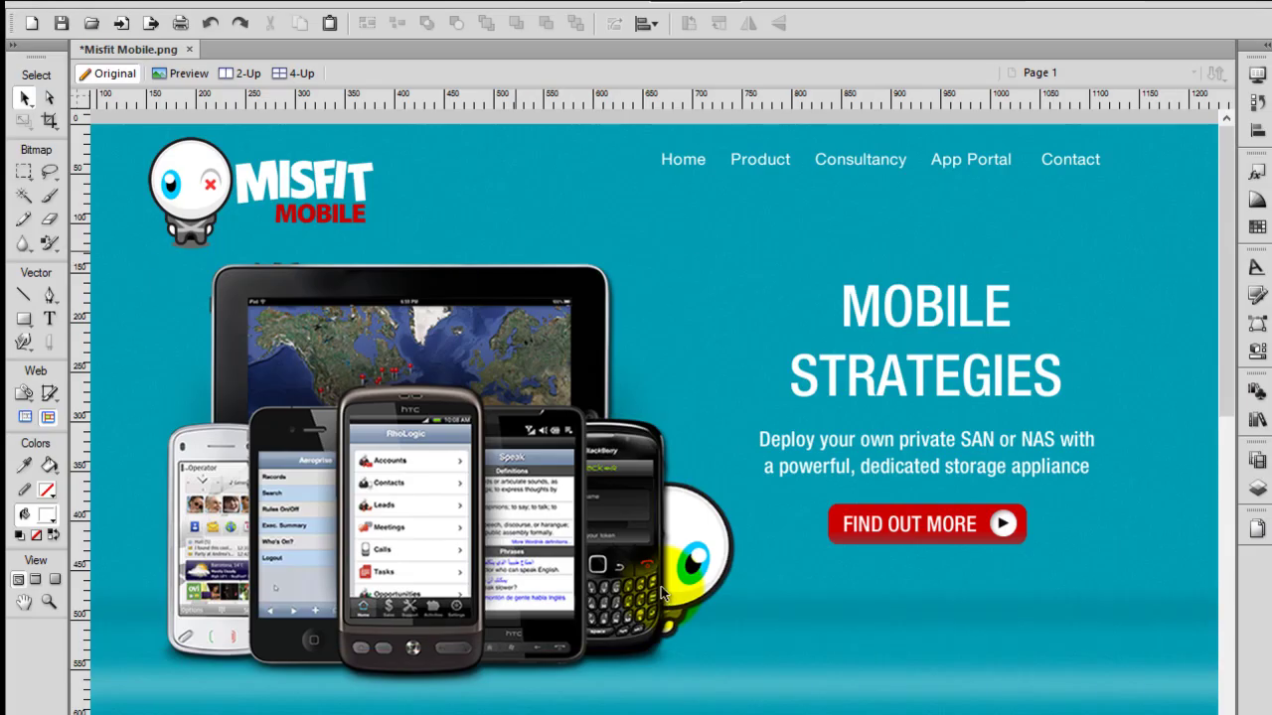
key(alt+f)
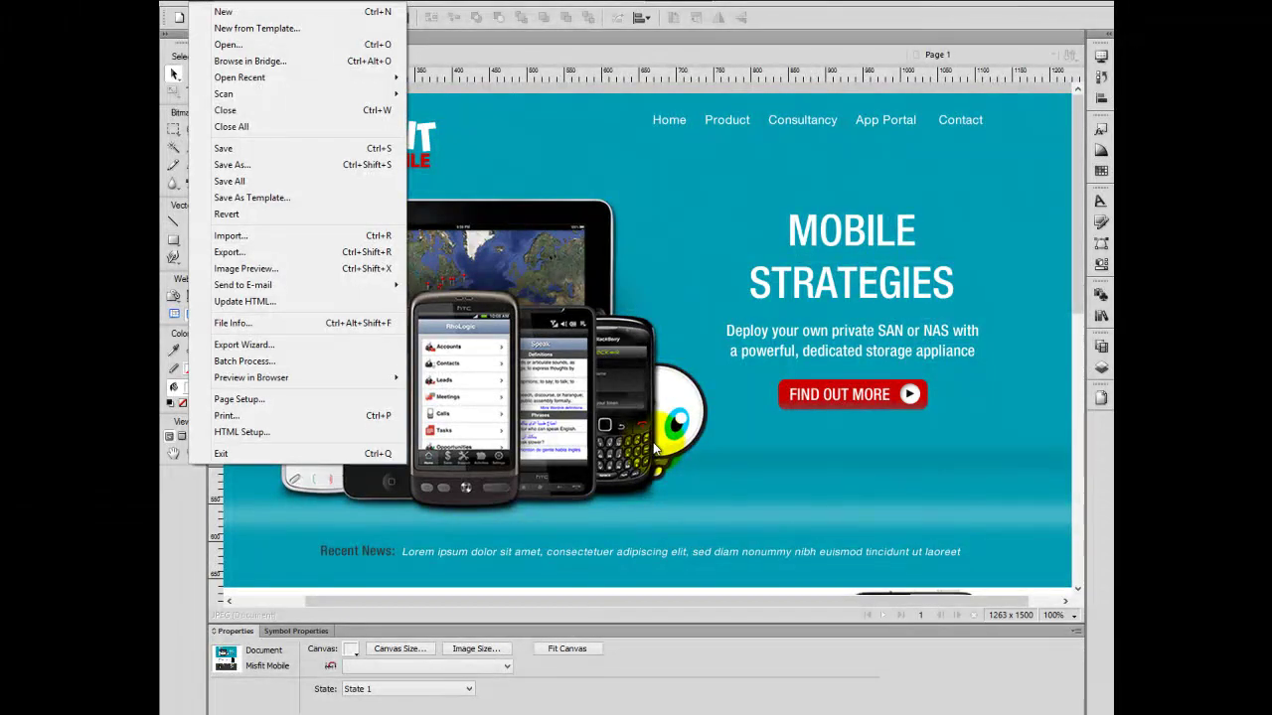
key(Escape)
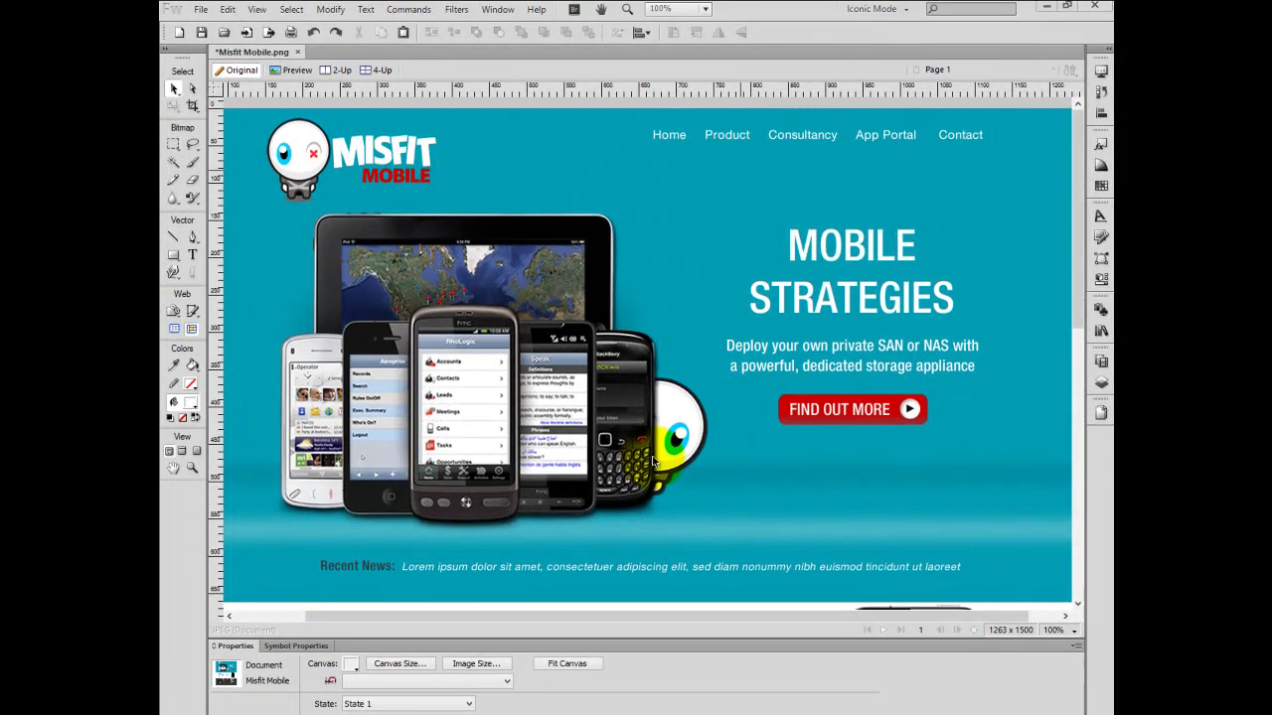
key(ctrl+1)
key(ctrl+s)
key(alt+f)
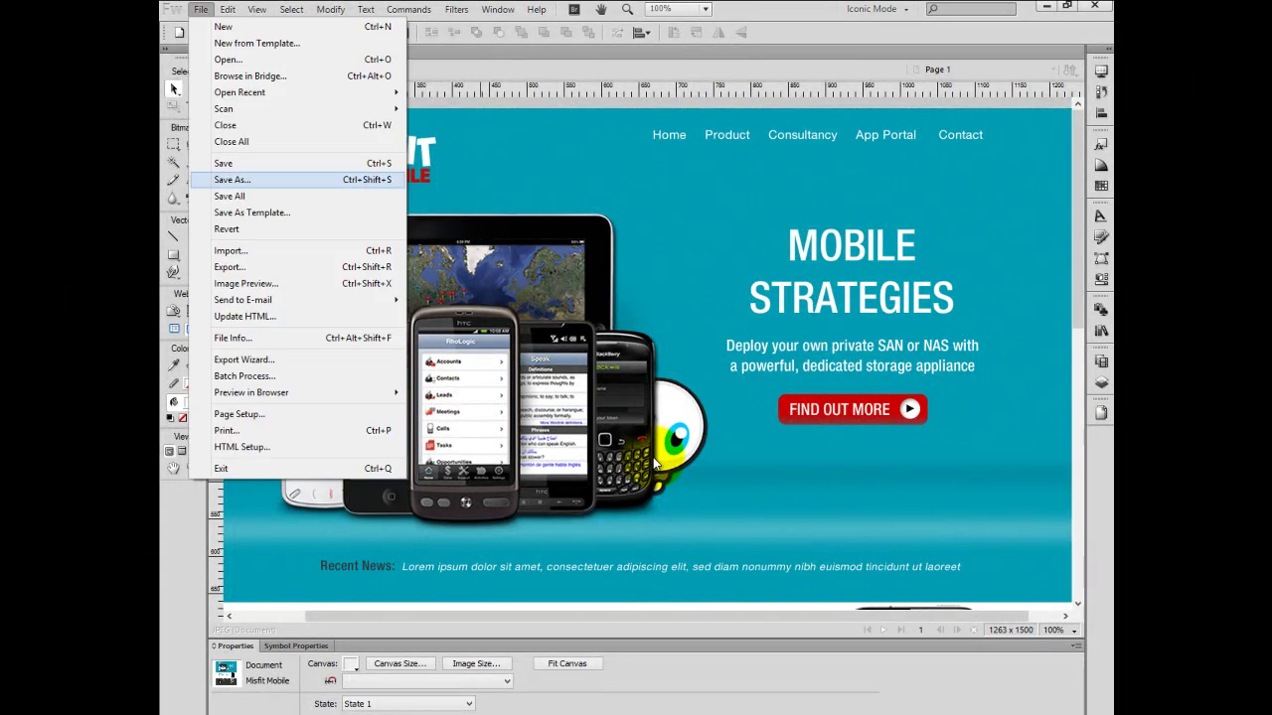
key(Return)
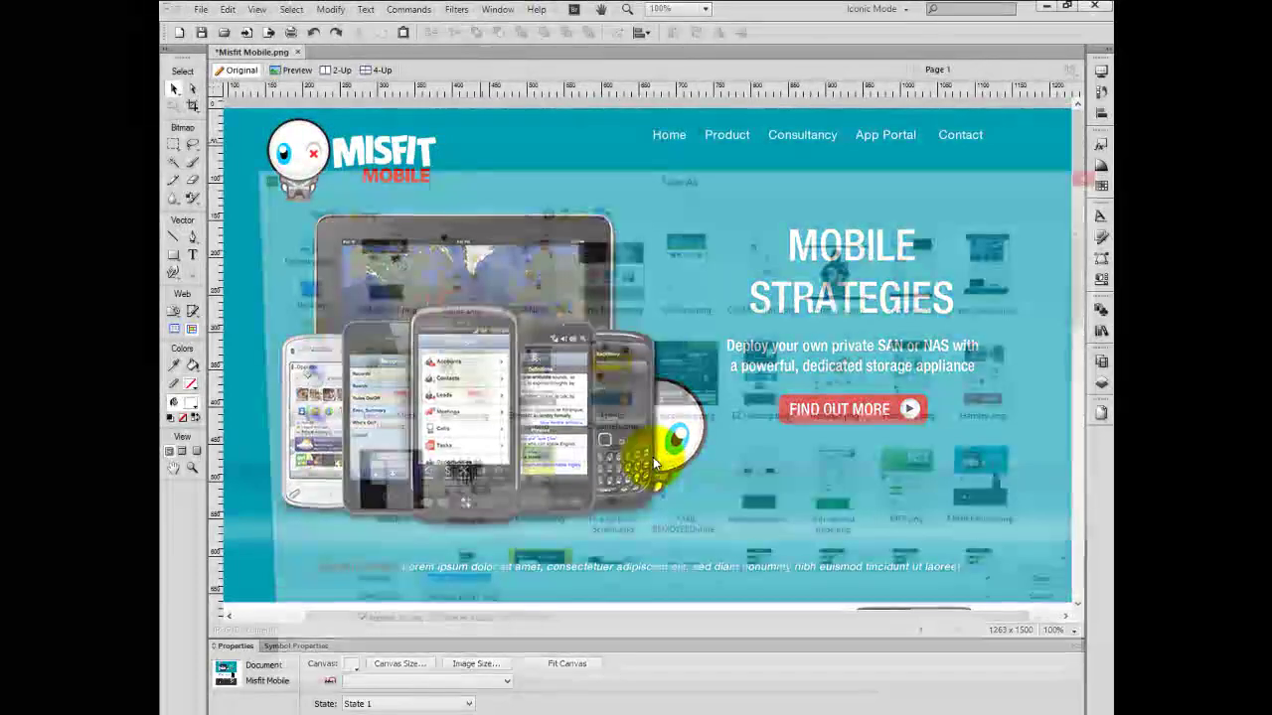
key(shift+Tab)
key(shift+Tab)
key(Down)
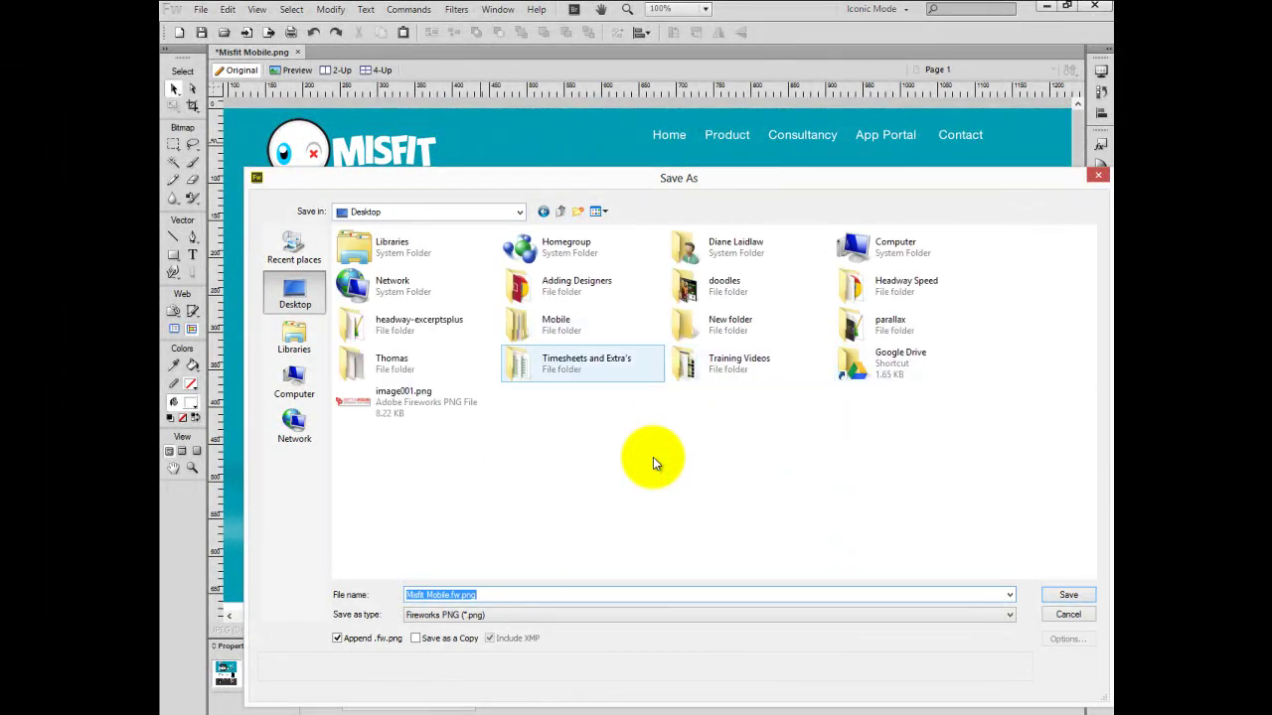
double_click(582, 325)
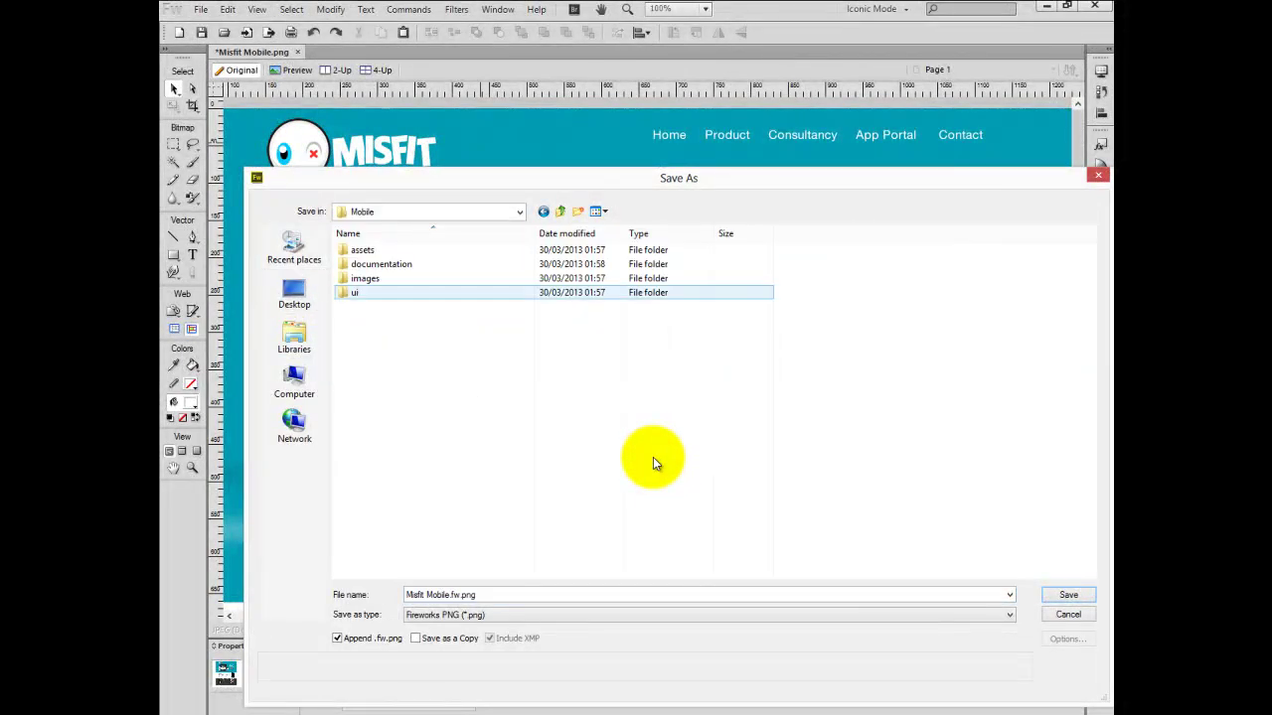
double_click(354, 292)
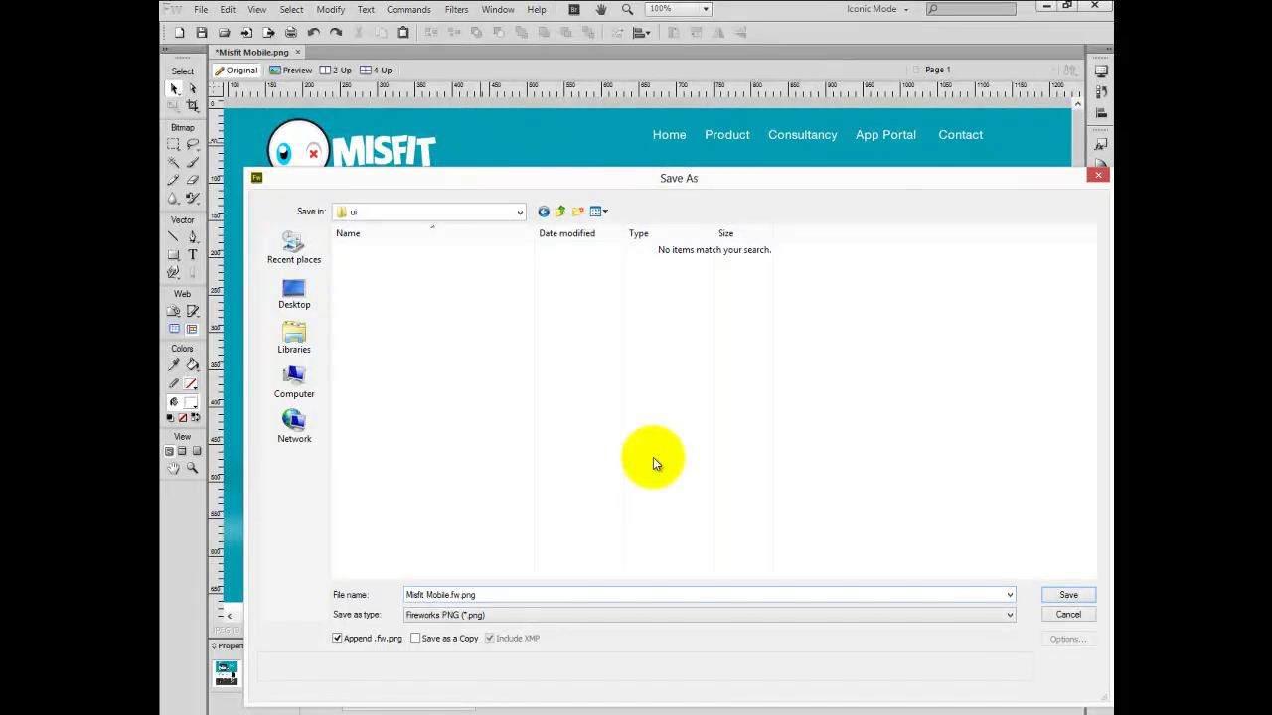
key(Return)
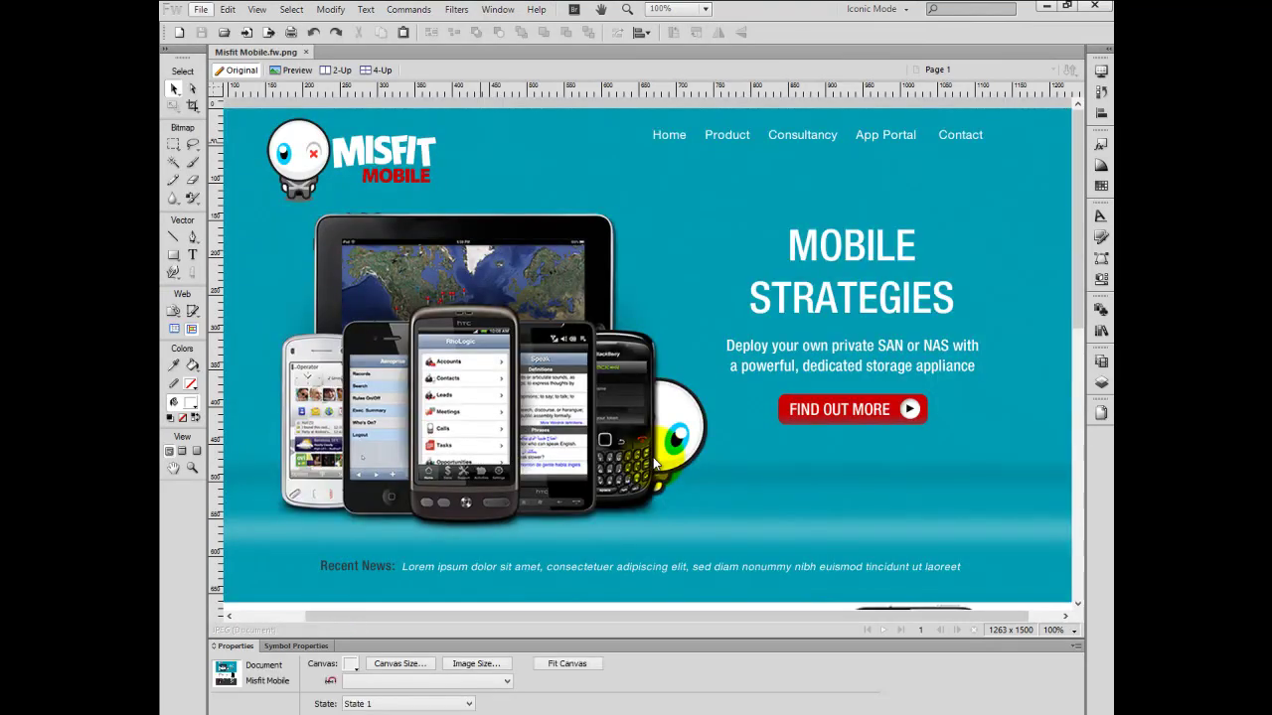
Start saving a copy of the design in the ui folder with Photoshop PSD (*.psd) as the file type.
click(200, 9)
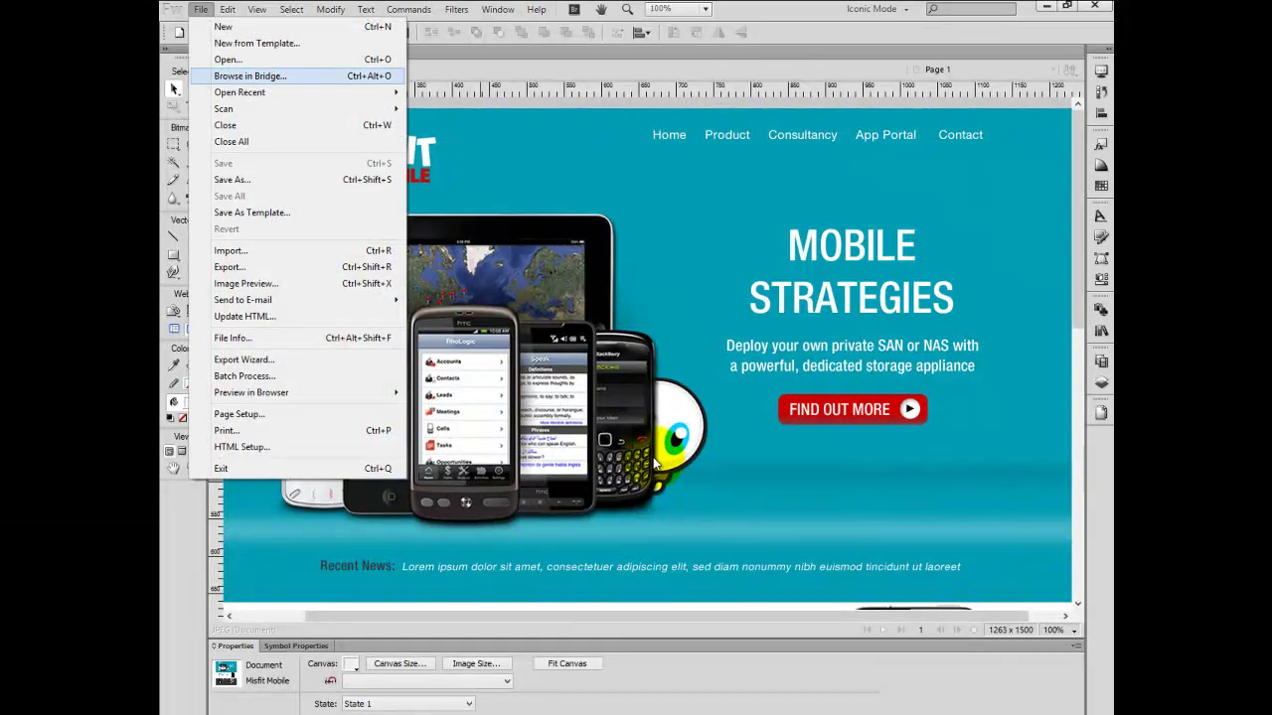
click(238, 178)
key(ctrl+shift+s)
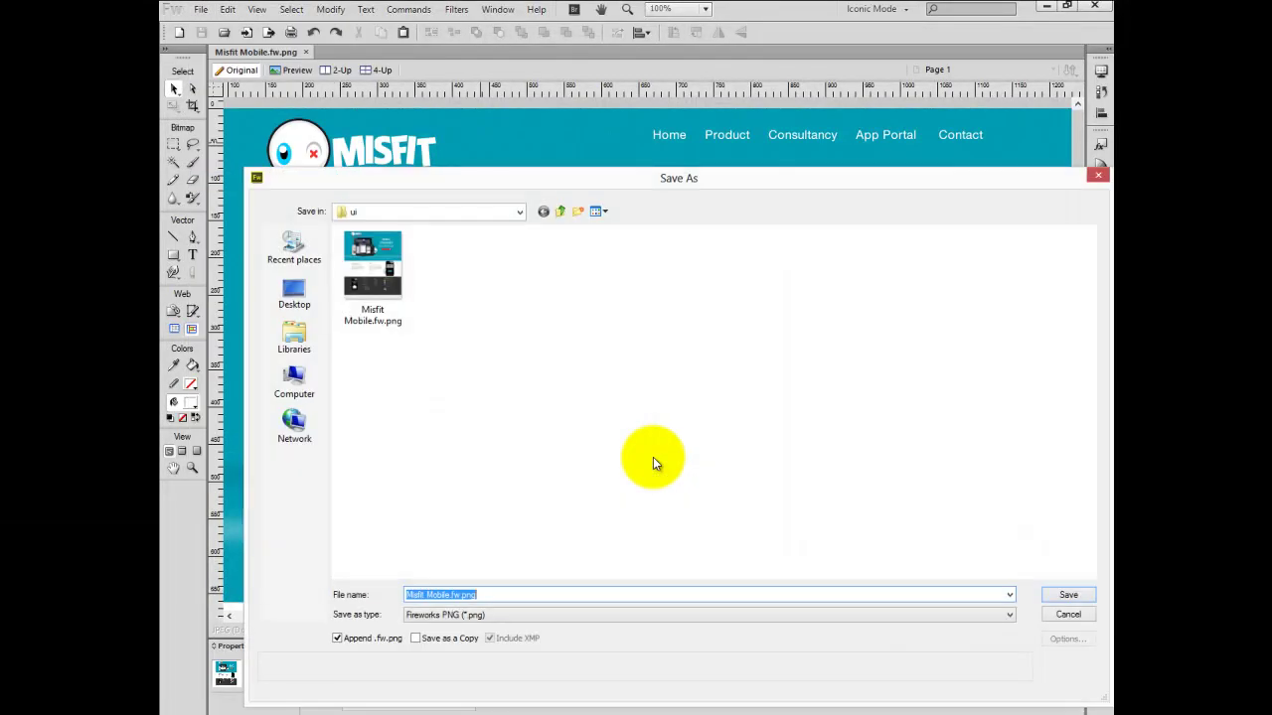
key(Tab)
key(alt+Down)
key(Down)
key(Down)
key(Down)
key(Down)
key(Down)
key(Down)
key(Down)
key(Down)
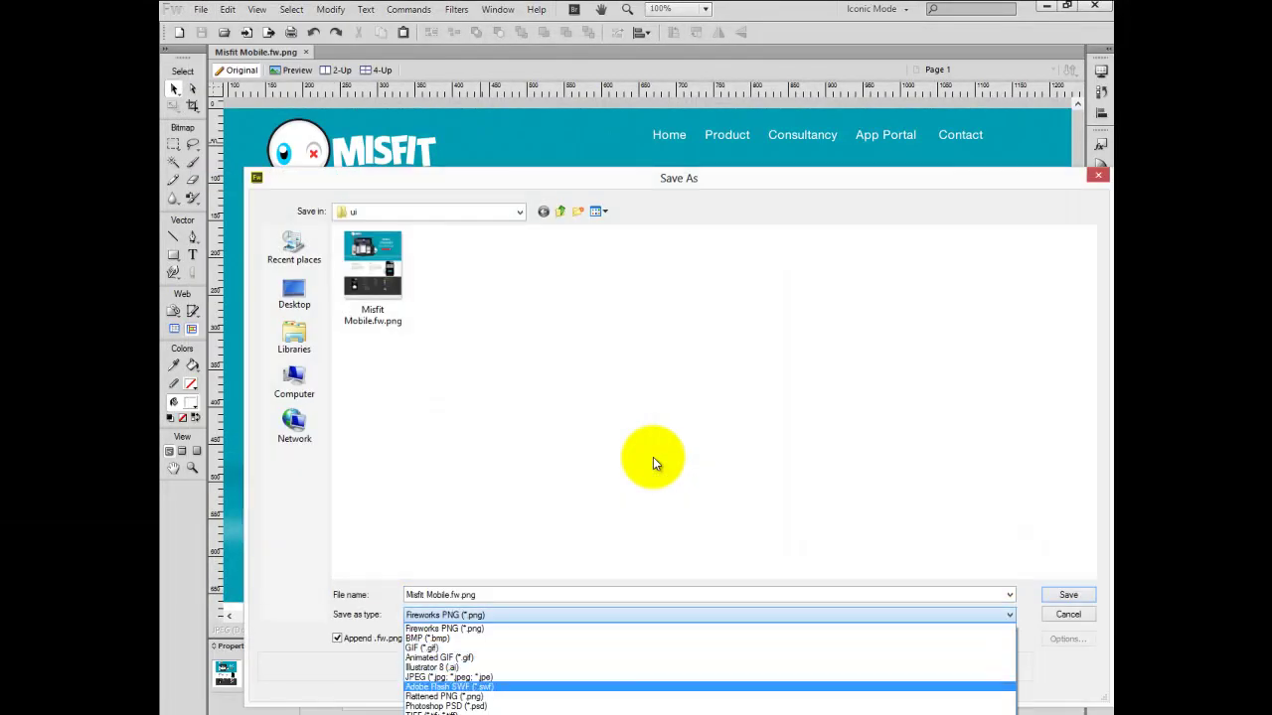
key(Return)
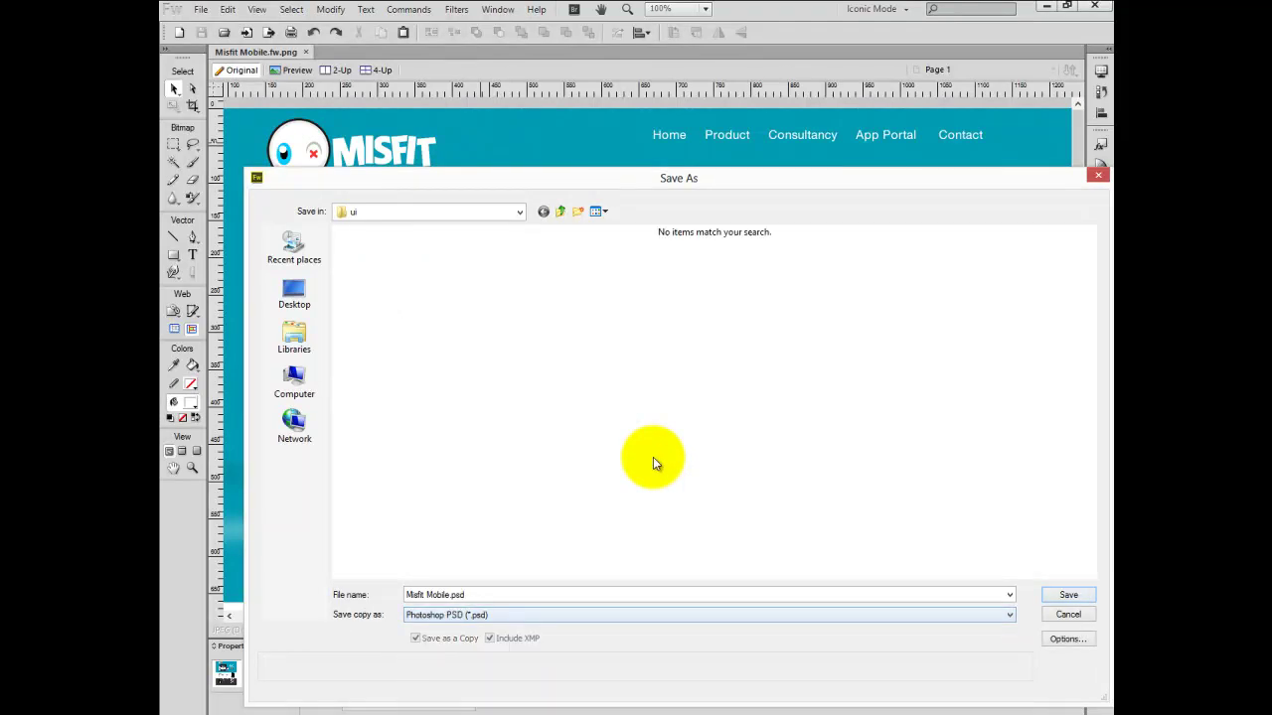
Choose Maintain Editability over Appearance in the Photoshop export options and save the copy as Misfit Mobile.psd.
key(Return)
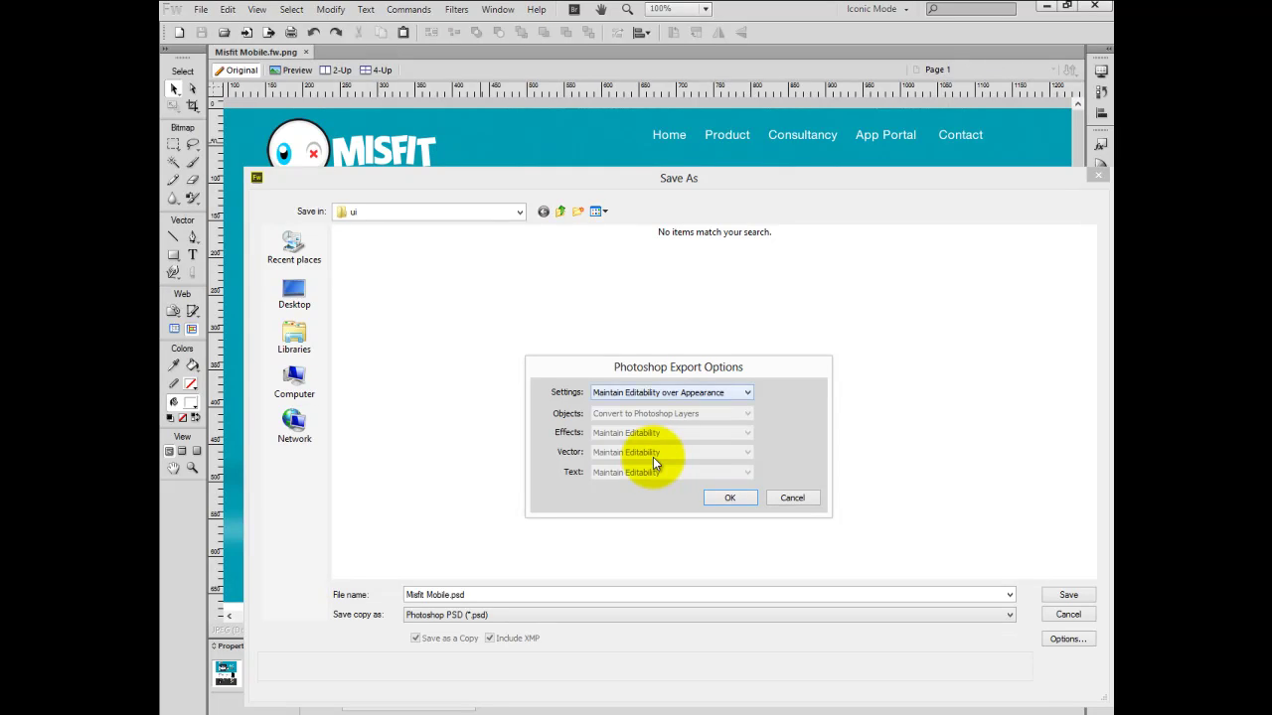
key(alt+Down)
key(Down)
key(Up)
key(Down)
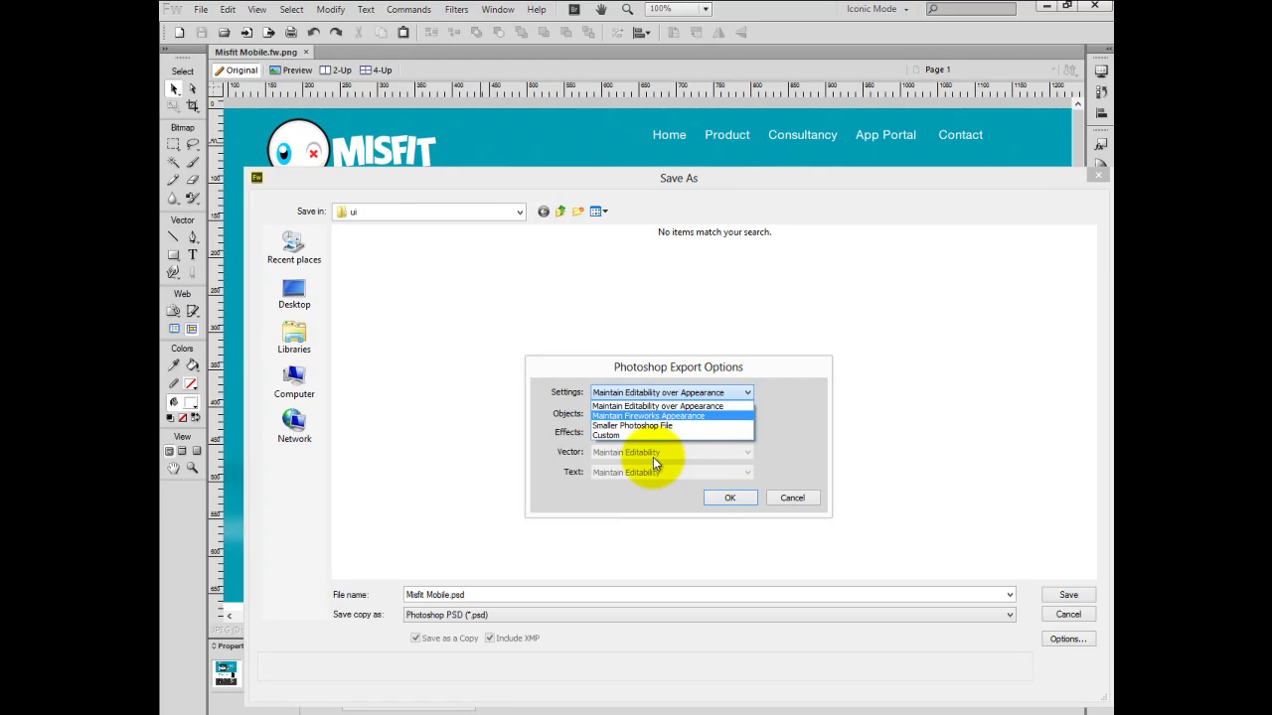
key(Down)
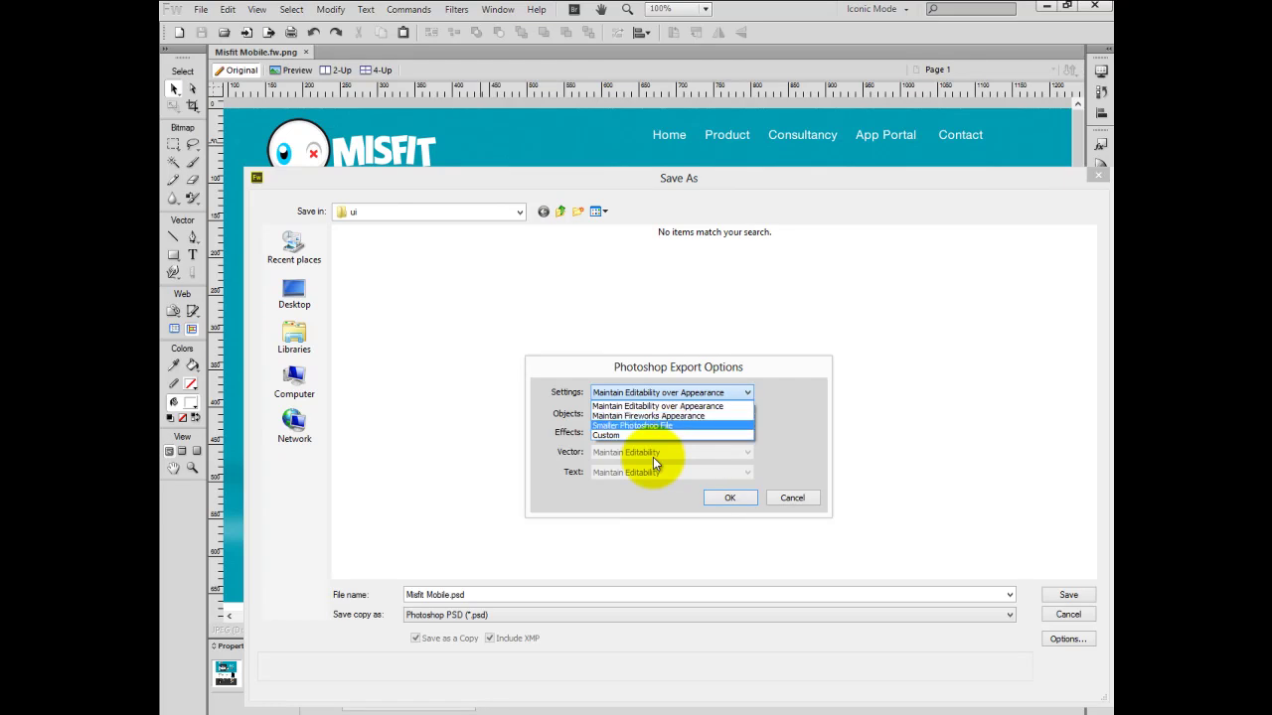
key(Down)
key(Up)
key(Up)
key(Up)
key(Return)
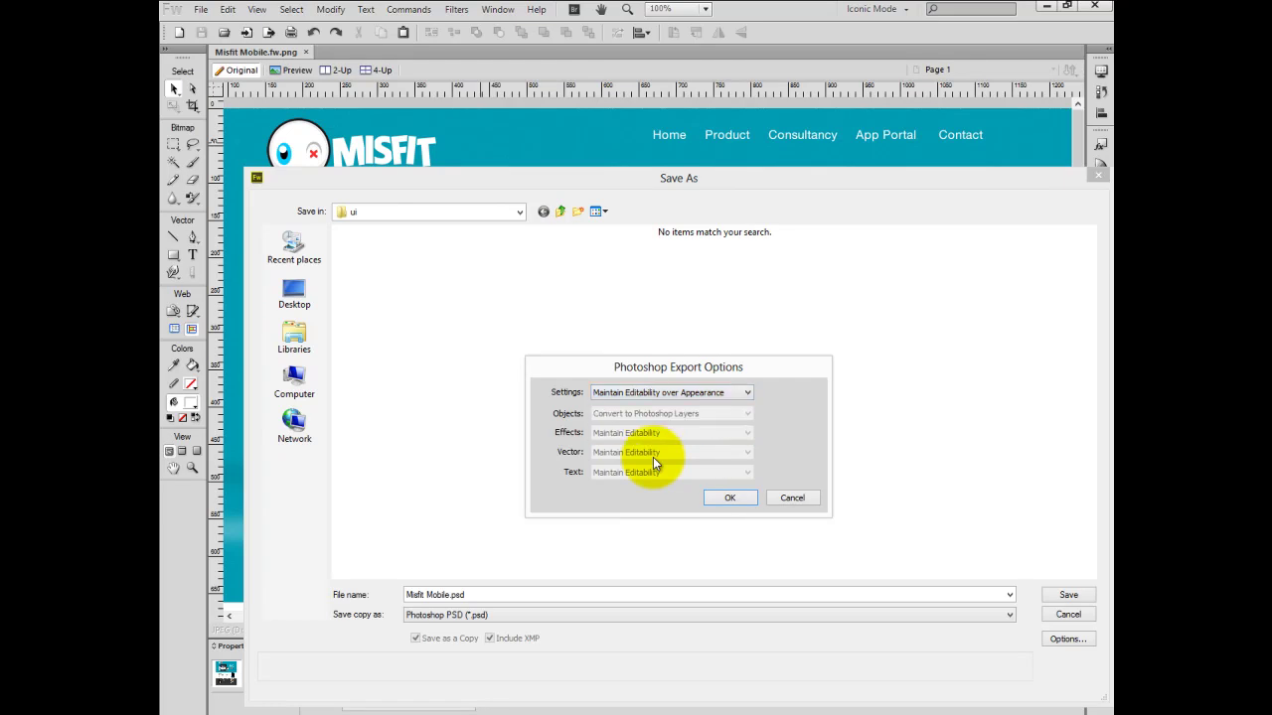
key(Return)
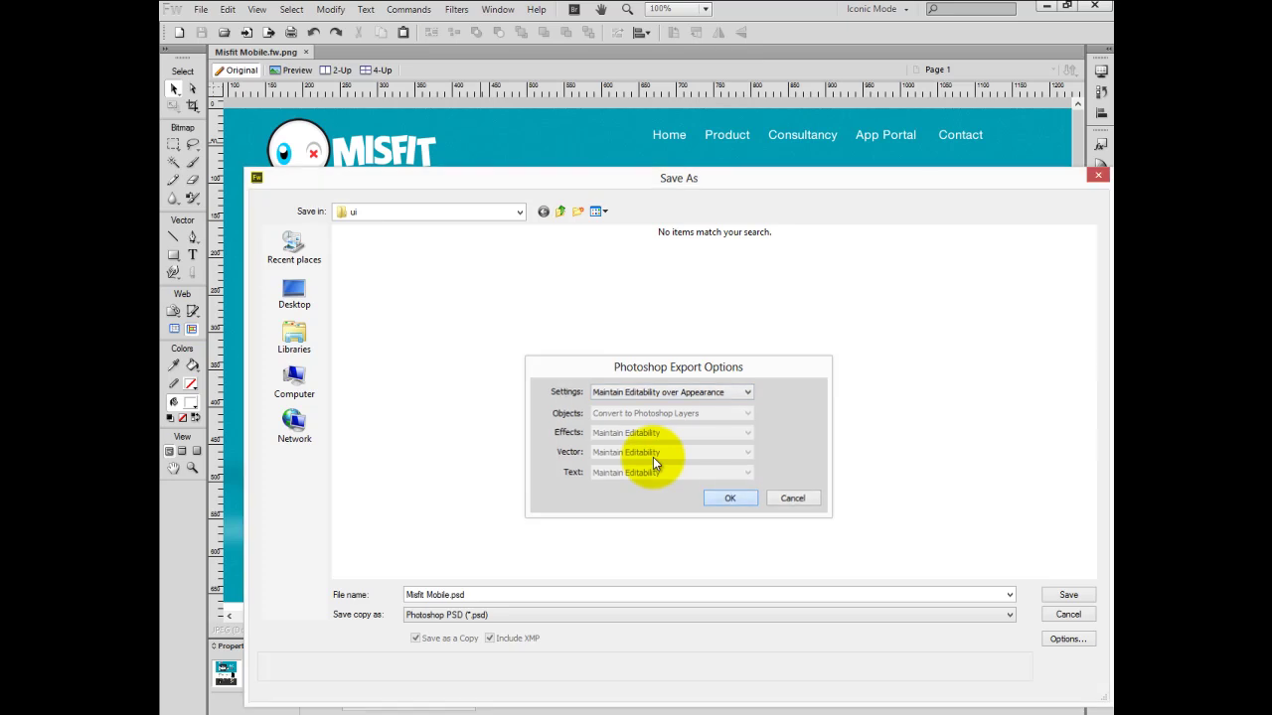
key(Tab)
key(Return)
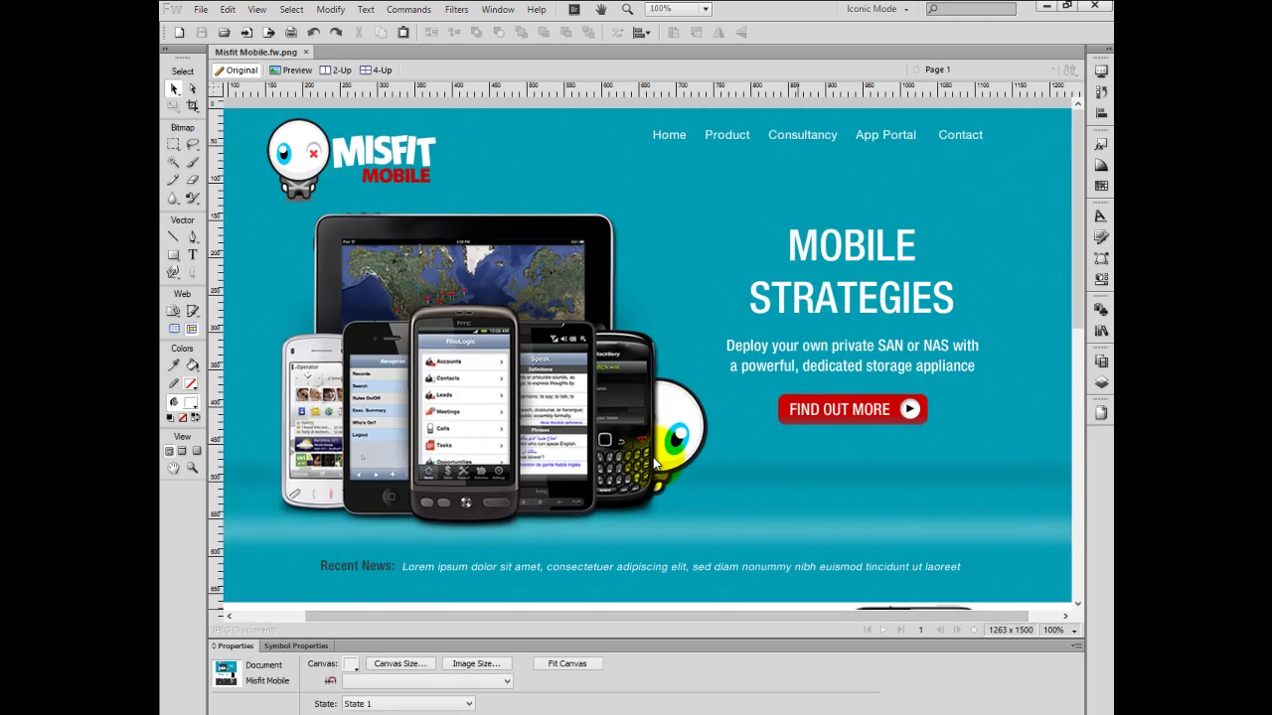
Switch to File Explorer and open the Mobile folder's ui subfolder to check the saved design files.
key(alt+Tab)
key(Down)
key(Down)
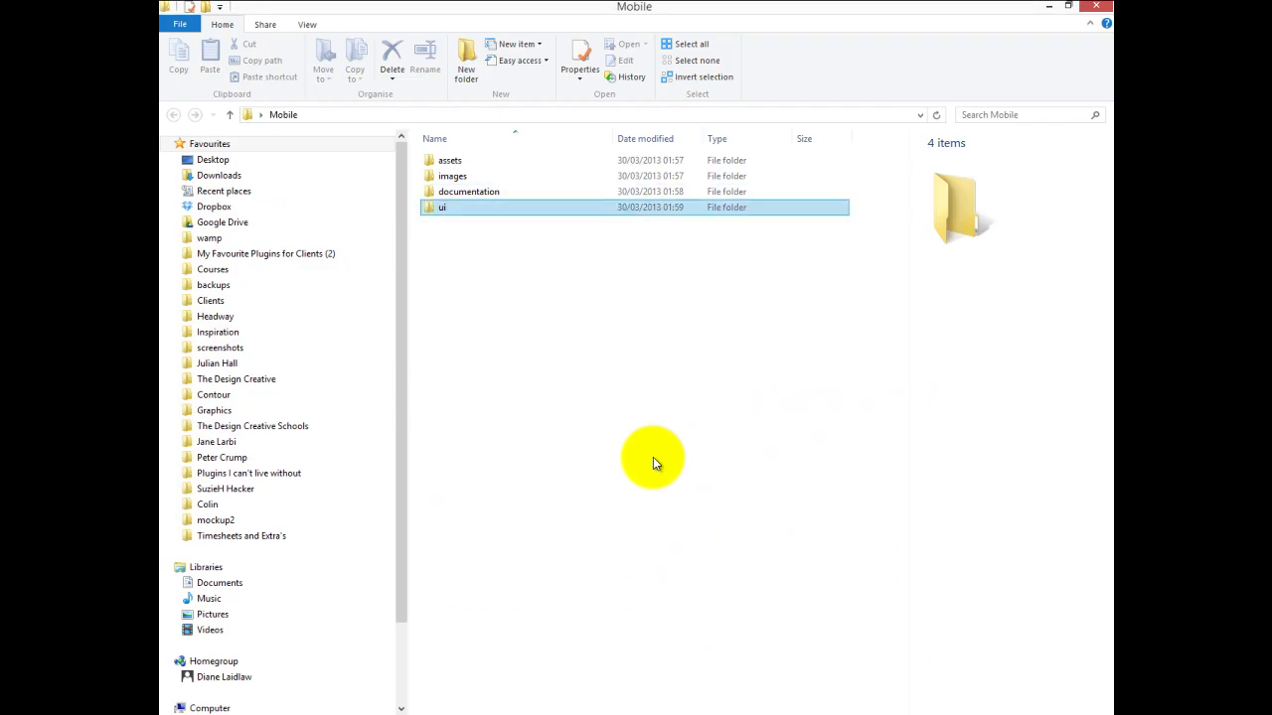
key(Return)
key(Right)
key(Right)
key(Left)
key(Right)
key(Left)
key(Right)
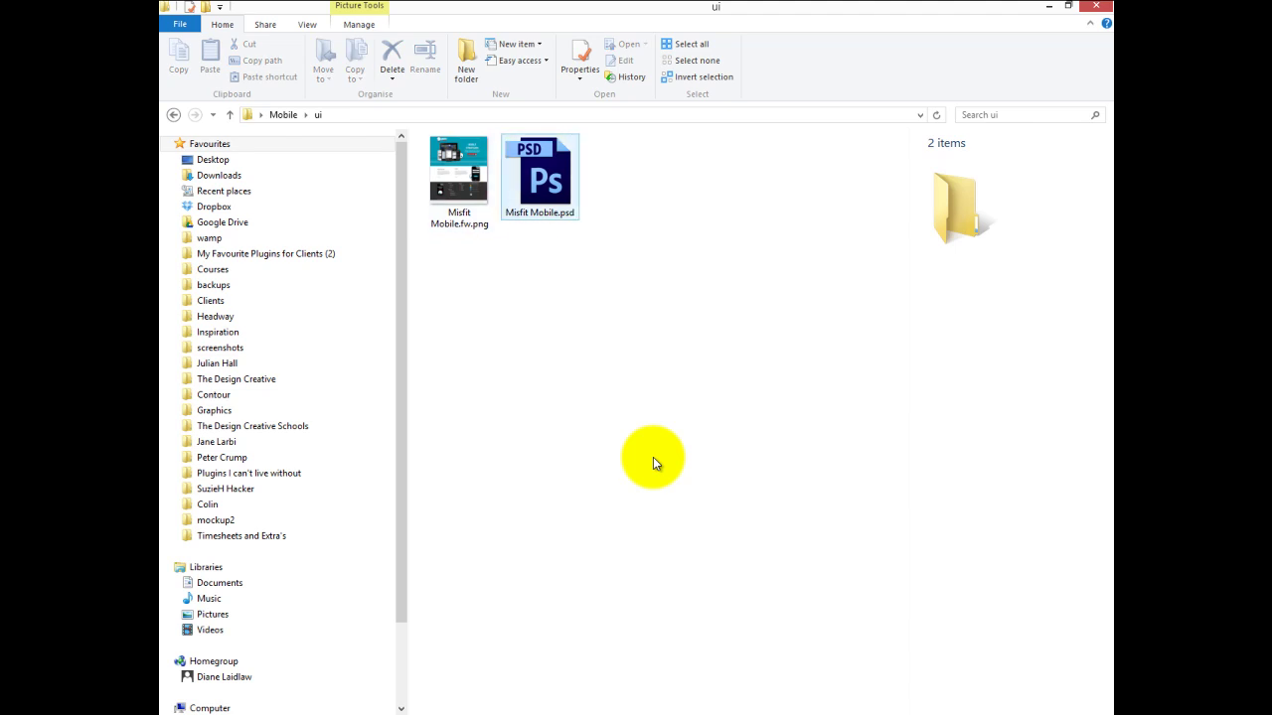
key(Left)
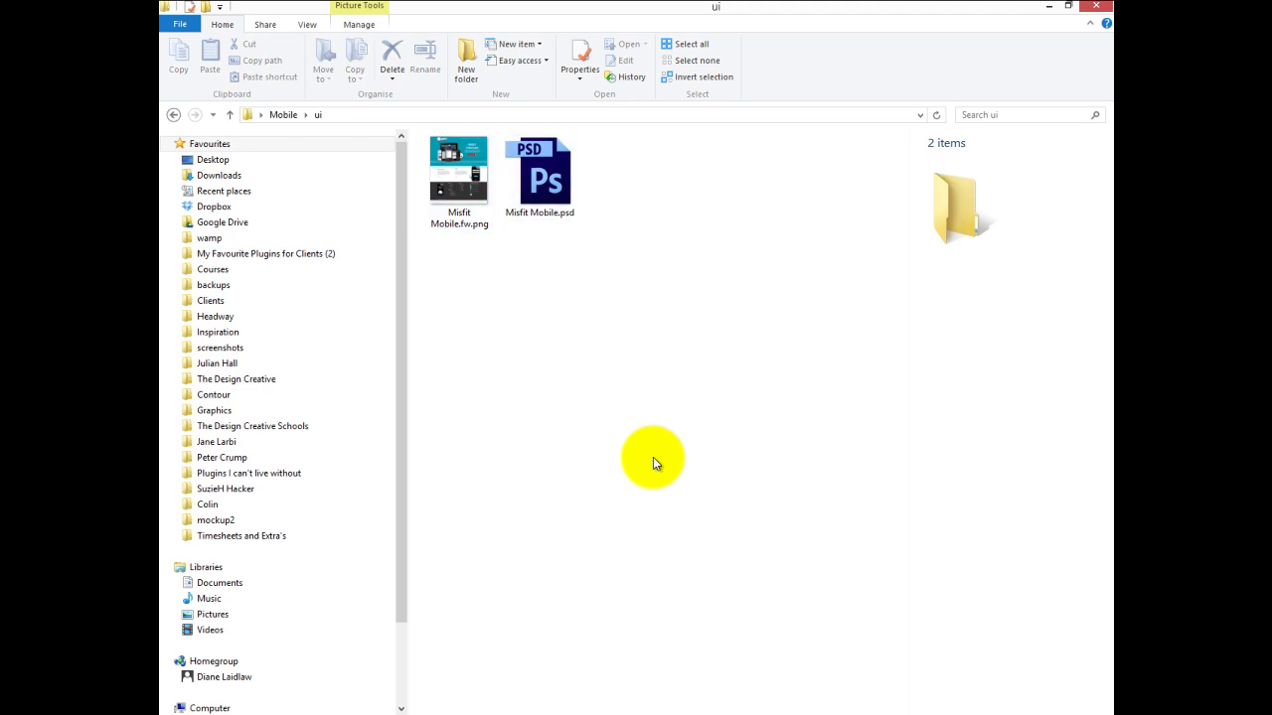
Switch back to Fireworks and look over the page design from the header down to the footer.
key(alt+Tab)
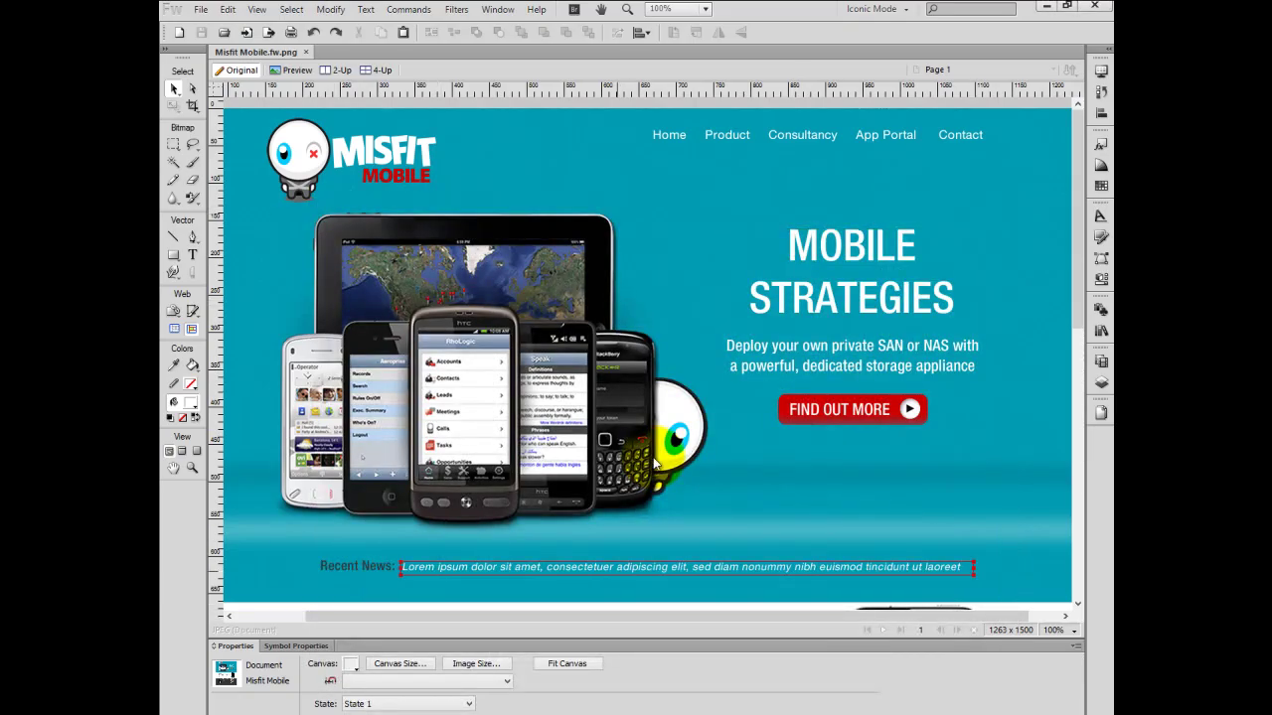
drag(467, 616, 388, 616)
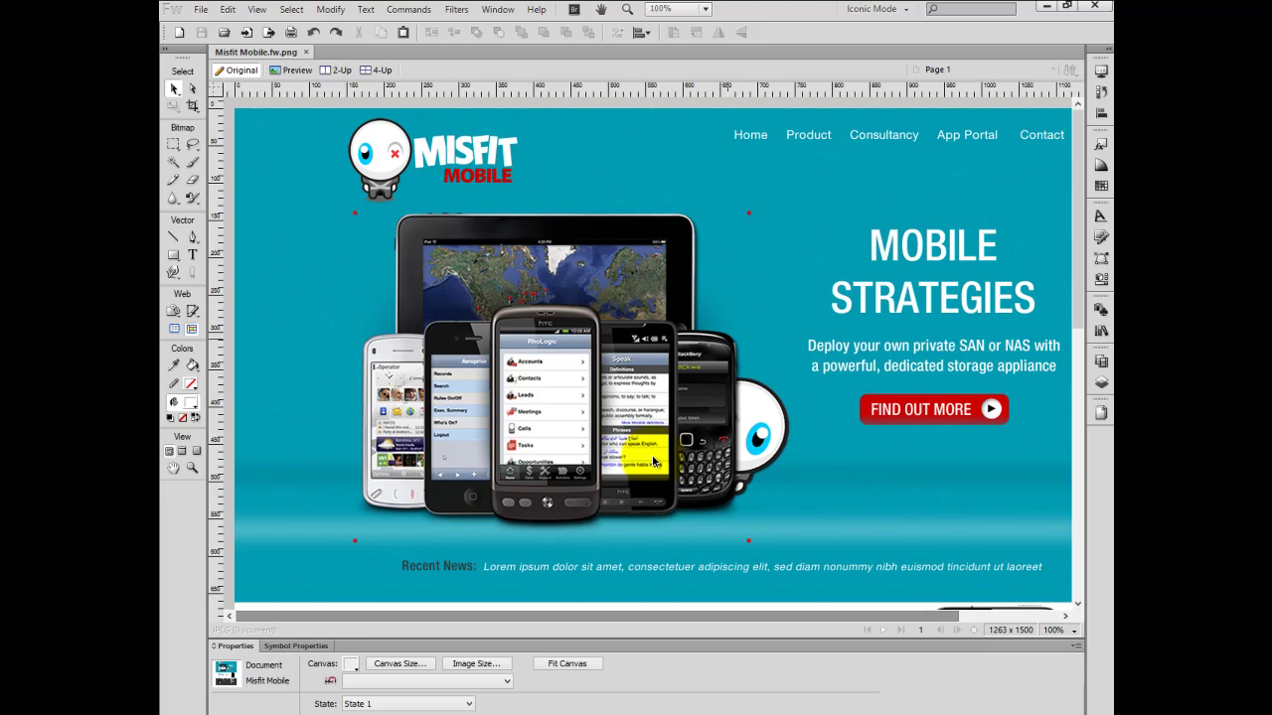
scroll(654, 462, down, 10)
scroll(654, 462, up, 10)
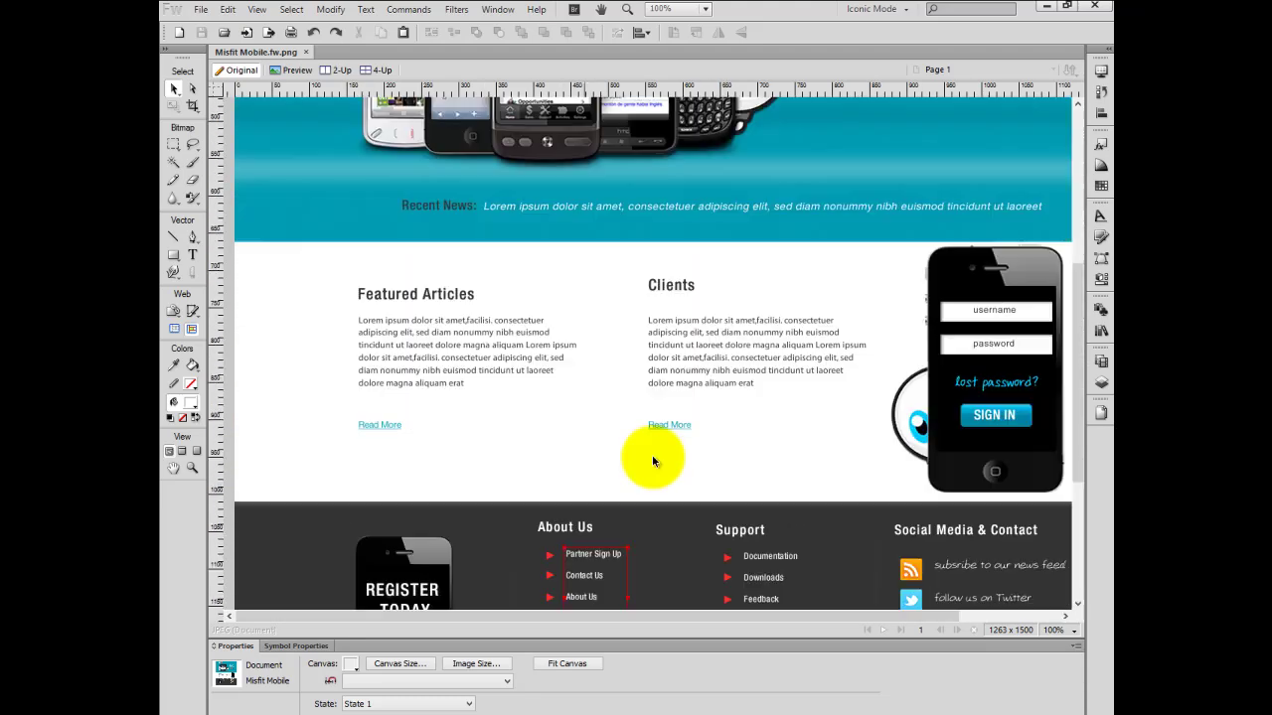
scroll(654, 462, down, 1)
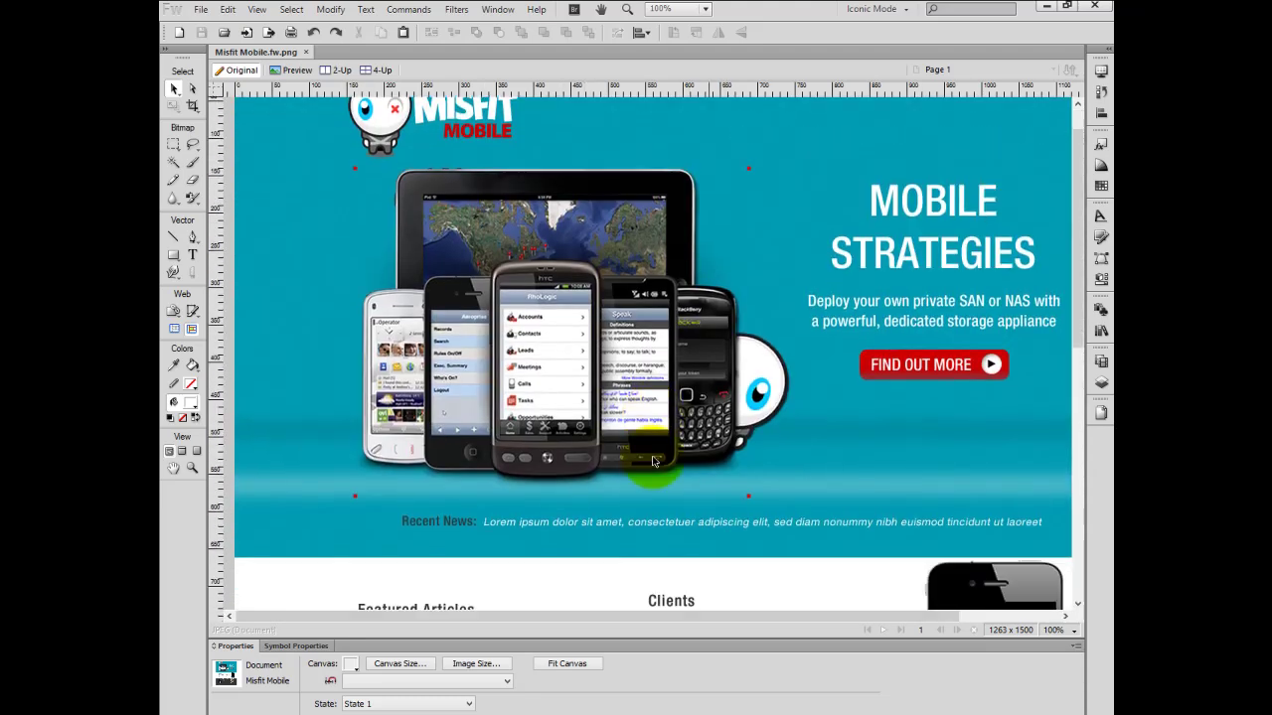